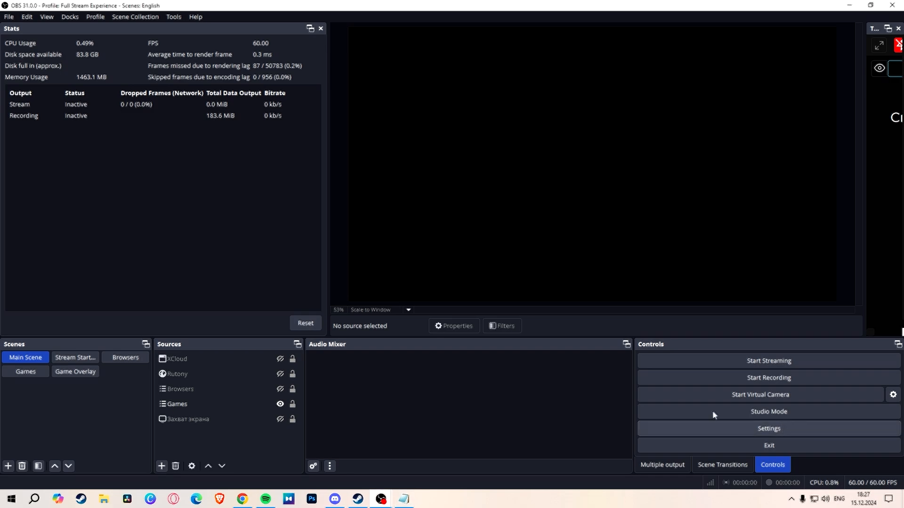
# Step: Review the audio bitrate of every track in the Output settings
pyautogui.click(411, 108)
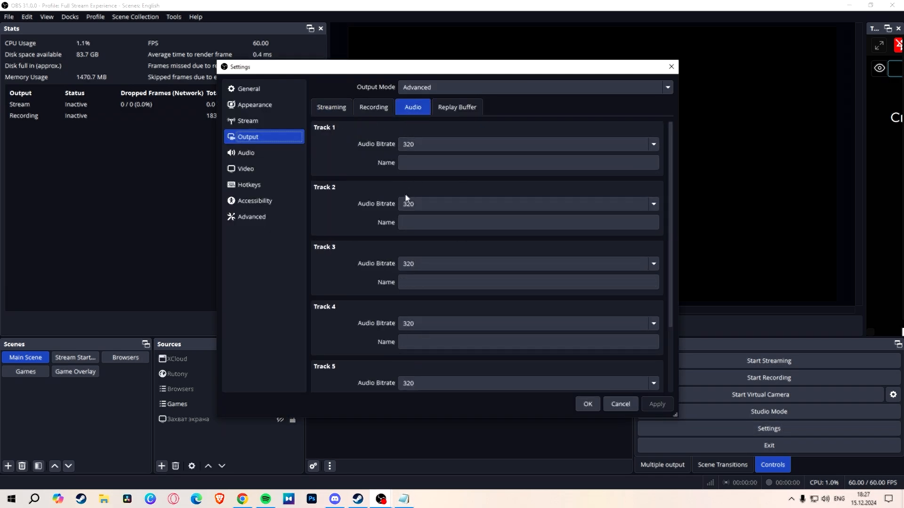
pyautogui.scroll(-3, 376, 249)
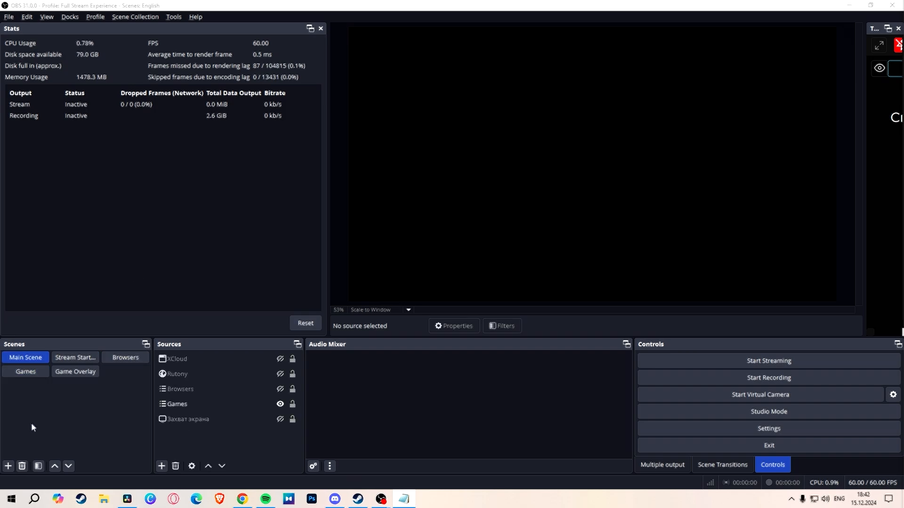
# Step: Add a new scene named Audio
pyautogui.click(9, 466)
pyautogui.click(393, 242)
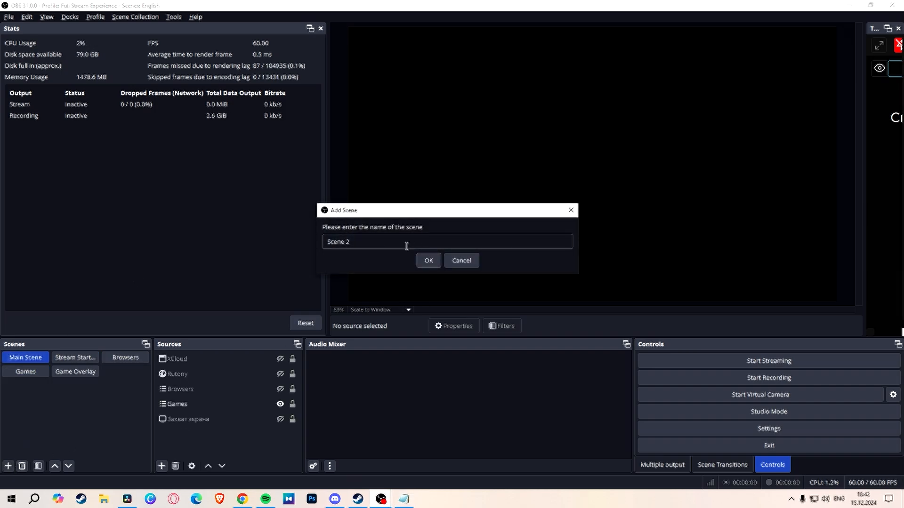
pyautogui.moveTo(394, 242); pyautogui.dragTo(250, 232)
pyautogui.write('Audio')
pyautogui.press('Return')
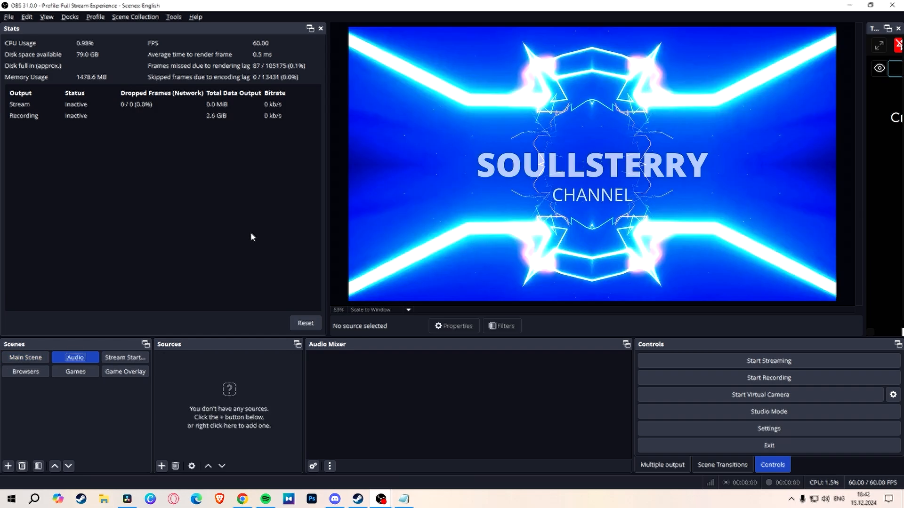
# Step: Add an Audio Input Capture source named HyperxQudcast to the Audio scene, using the Microphone (HyperX Quadcast) device
pyautogui.click(161, 466)
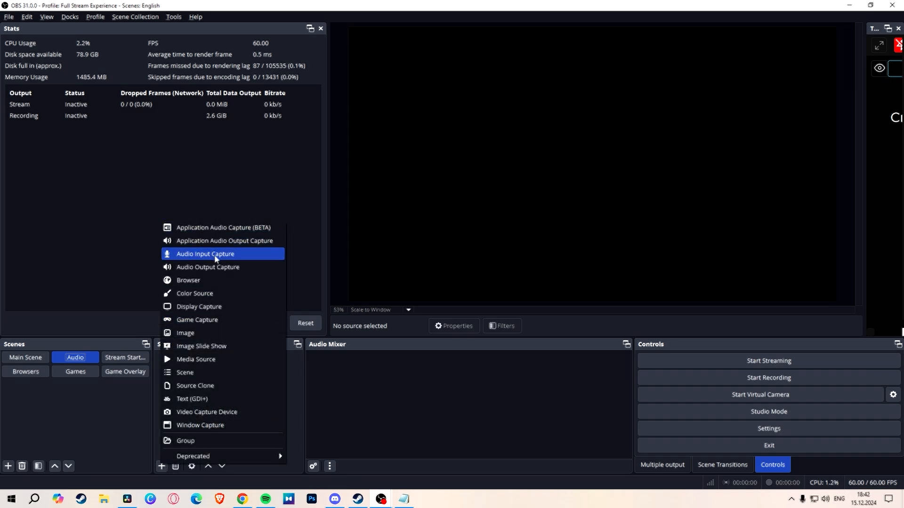
pyautogui.click(217, 257)
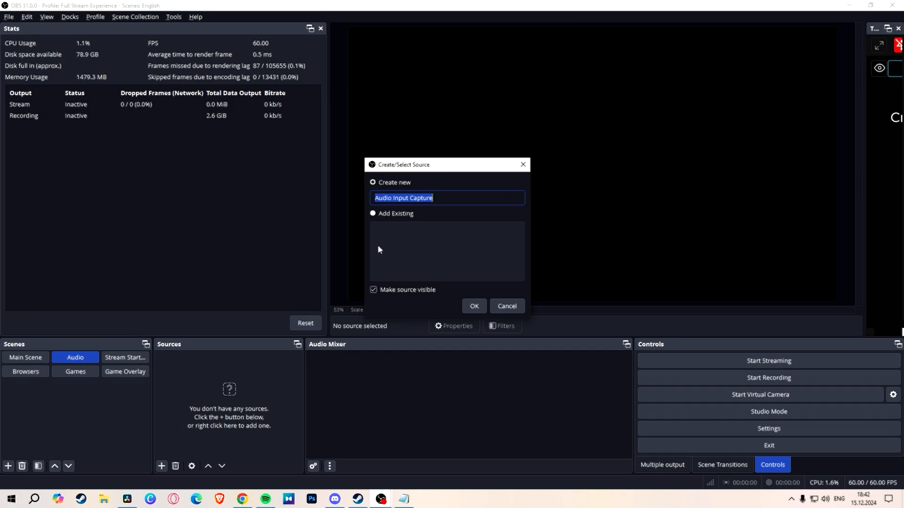
pyautogui.write('HyperxQudcast')
pyautogui.press('Return')
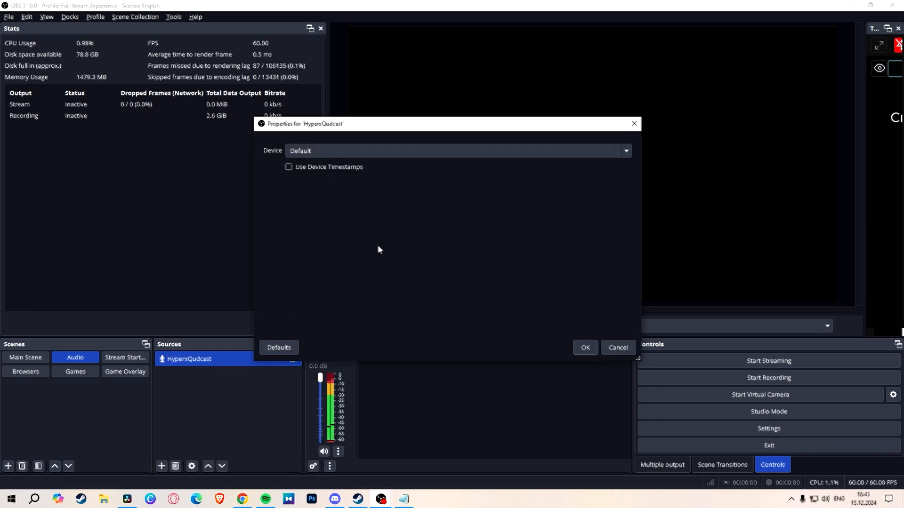
pyautogui.click(401, 150)
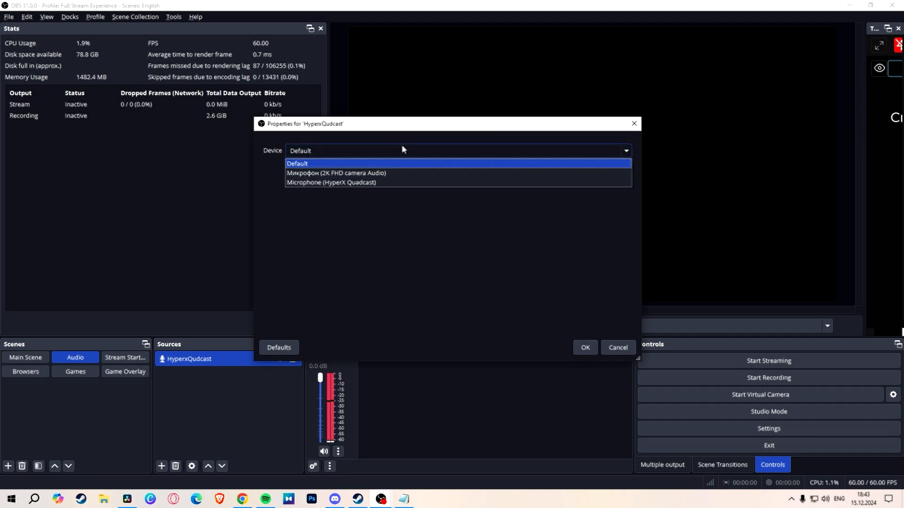
pyautogui.click(380, 182)
pyautogui.click(584, 347)
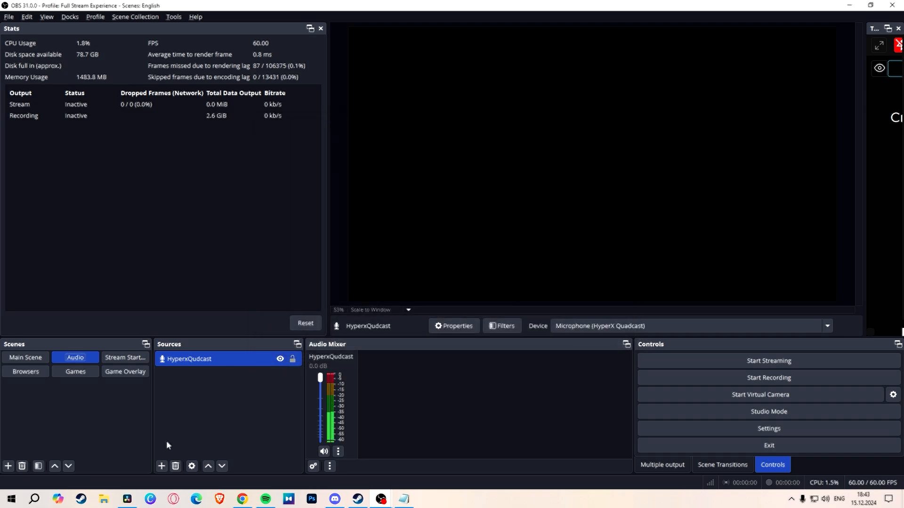
# Step: Add an Audio Output Capture source with its default name, using the SAMSUNG (NVIDIA High Definition Audio) device
pyautogui.click(162, 466)
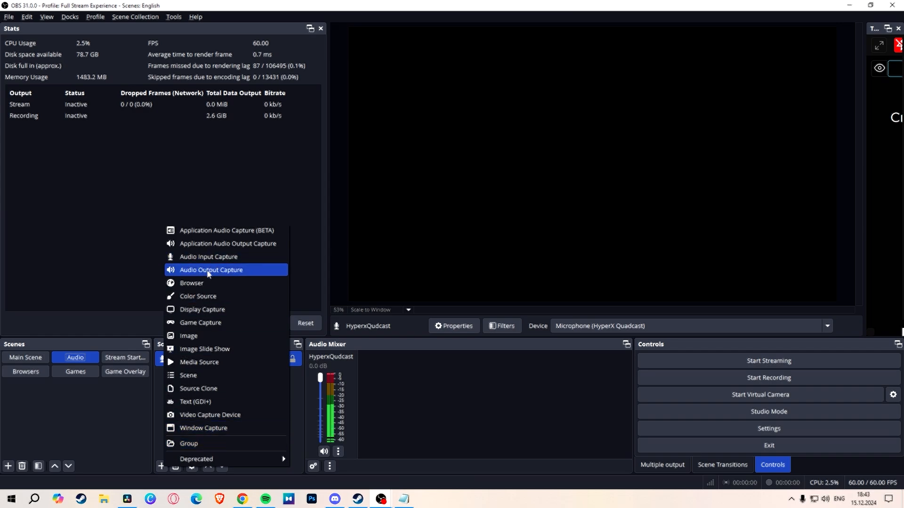
pyautogui.click(237, 275)
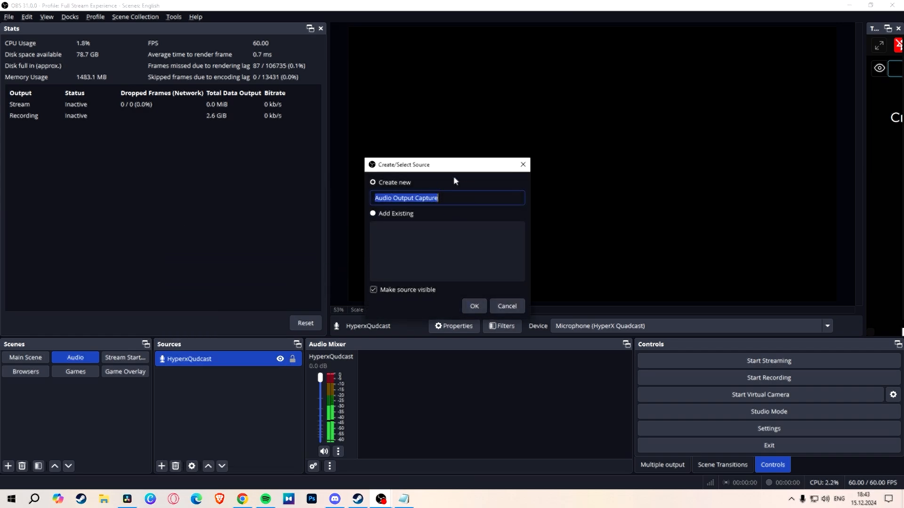
pyautogui.click(476, 307)
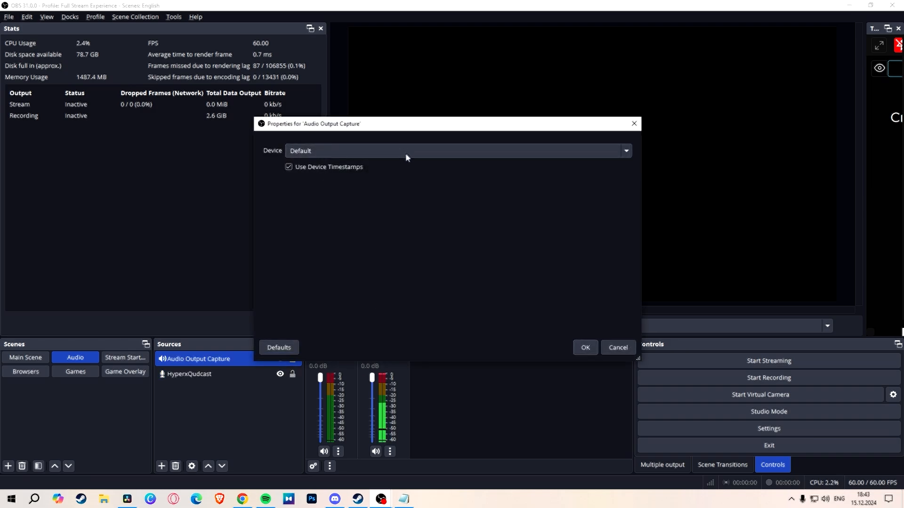
pyautogui.click(407, 158)
pyautogui.click(379, 193)
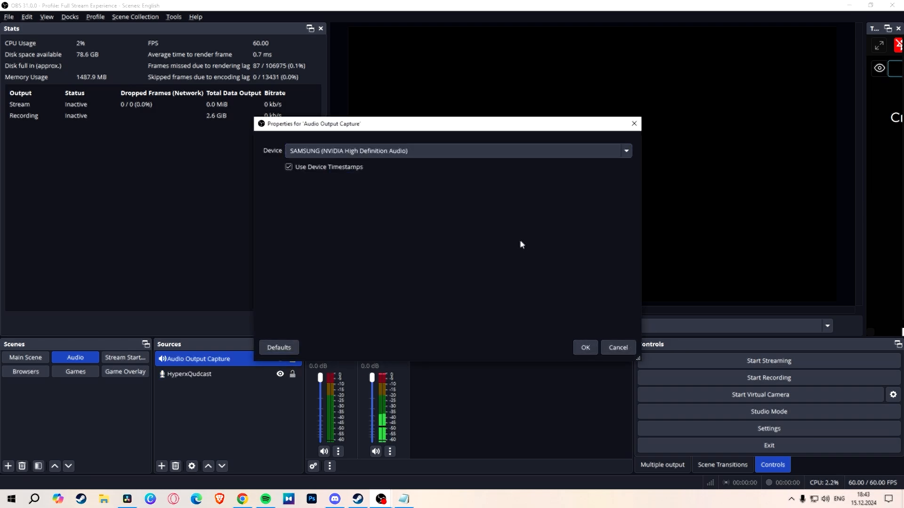
pyautogui.click(585, 348)
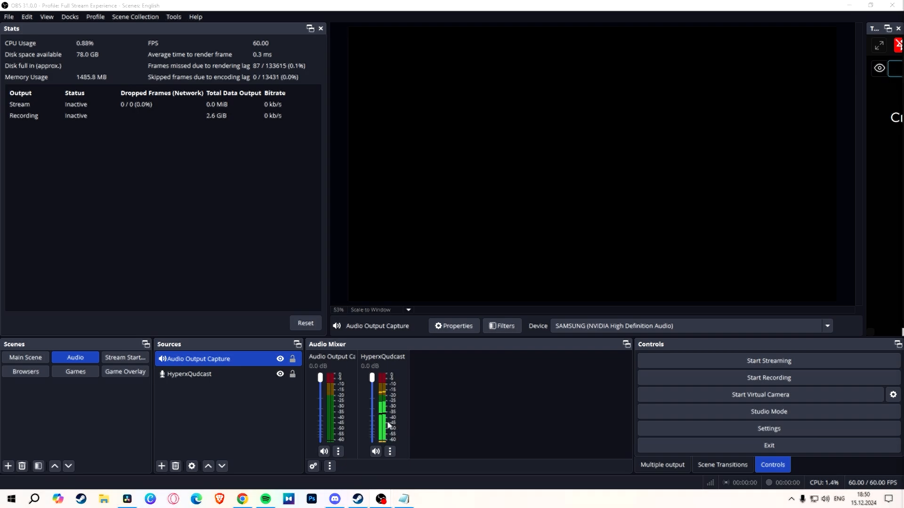
# Step: Open the filters of the HyperxQudcast microphone and add an NVIDIA Audio Effects filter with its default name
pyautogui.rightClick(382, 410)
pyautogui.click(398, 377)
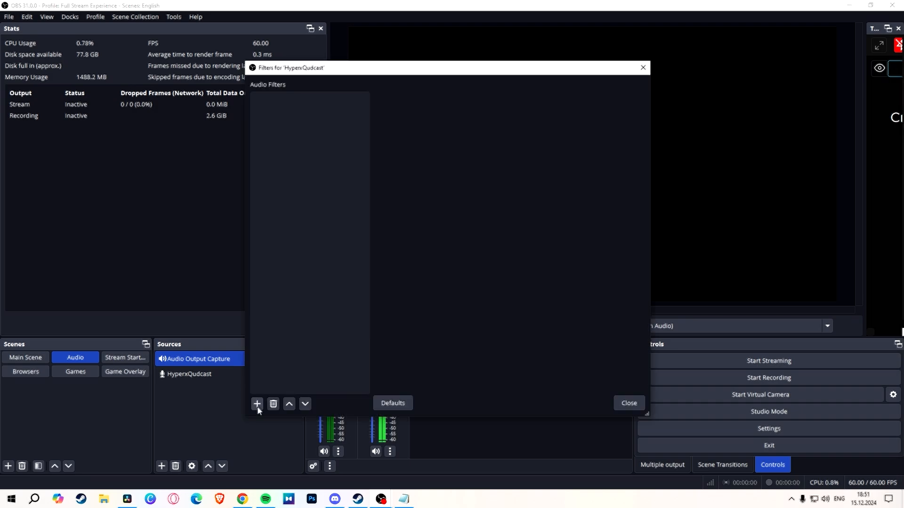
pyautogui.click(257, 406)
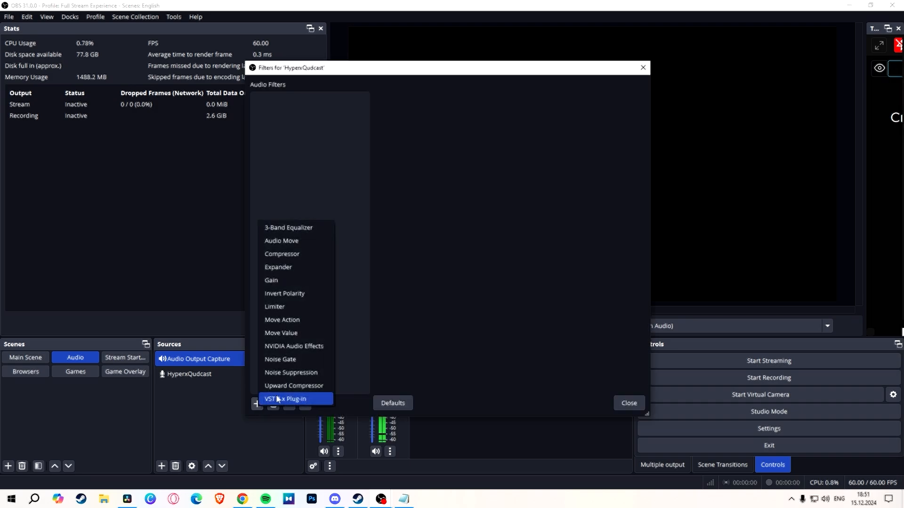
pyautogui.click(302, 348)
pyautogui.click(424, 256)
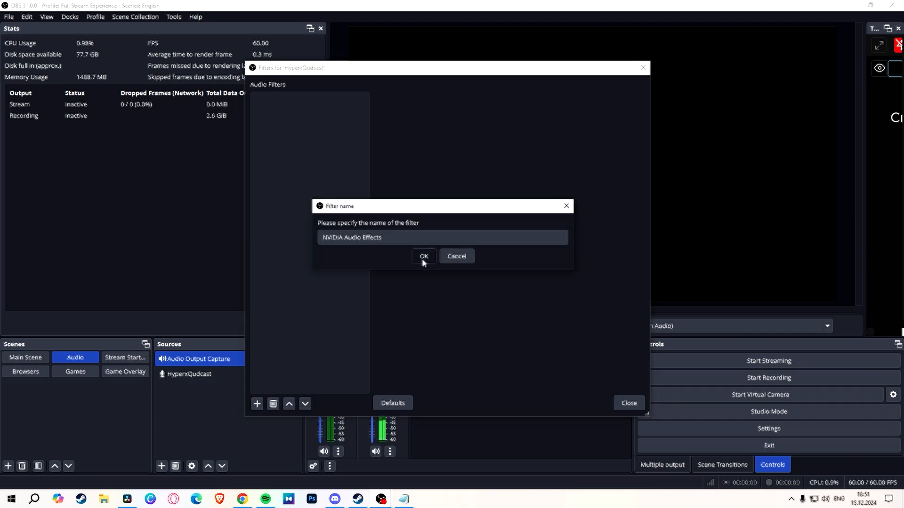
# Step: Add an Expander filter and a Compressor filter to the microphone, keeping their default names
pyautogui.click(258, 403)
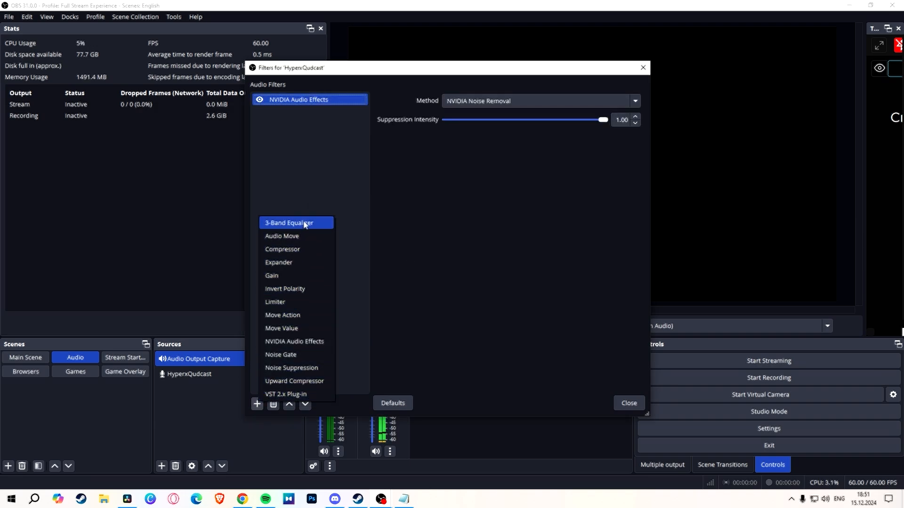
pyautogui.click(299, 264)
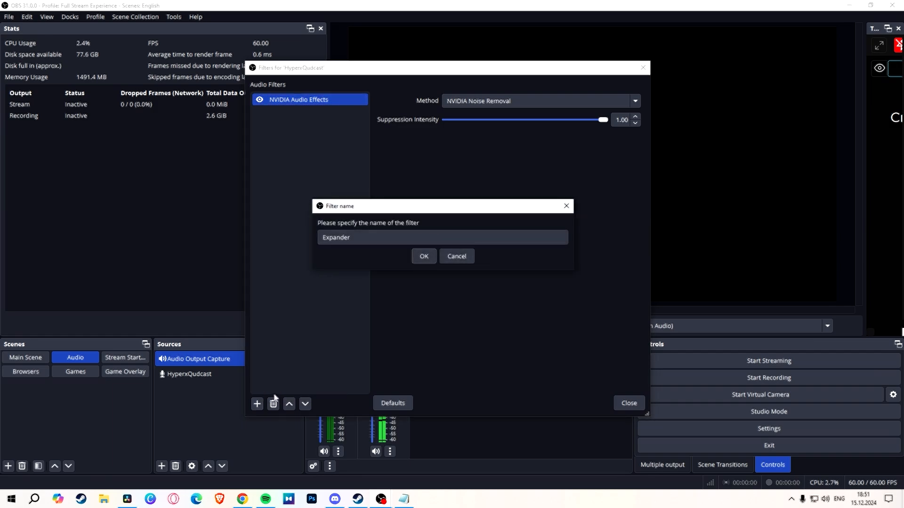
pyautogui.click(423, 256)
pyautogui.click(257, 404)
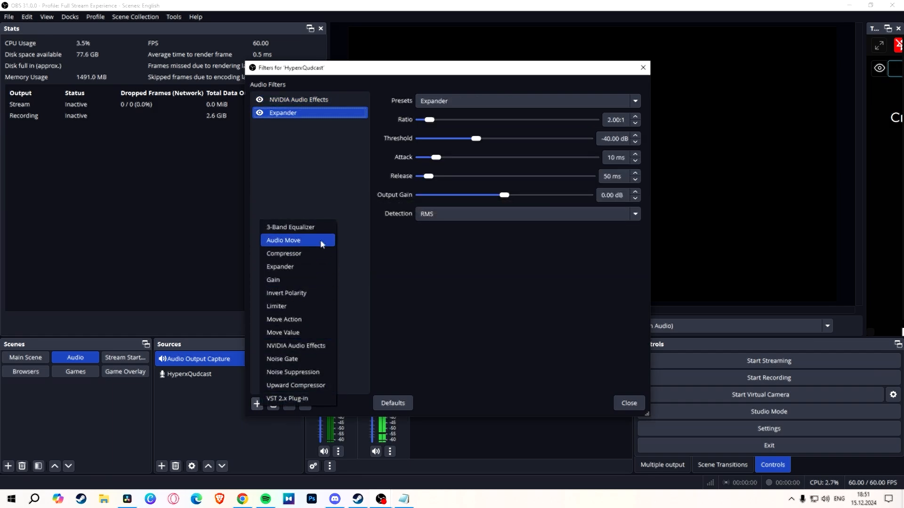
pyautogui.click(300, 254)
pyautogui.click(424, 256)
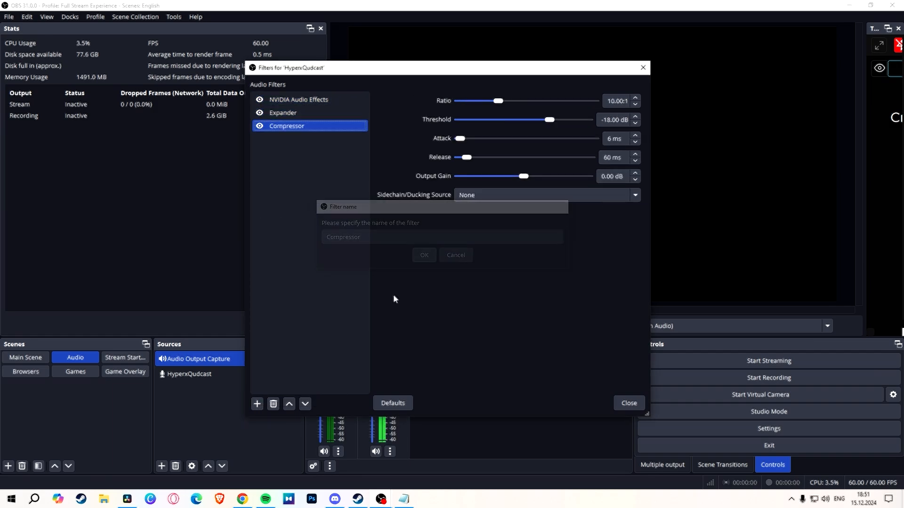
# Step: Add a Gain filter and a Limiter filter to the microphone, keeping their default names
pyautogui.click(257, 404)
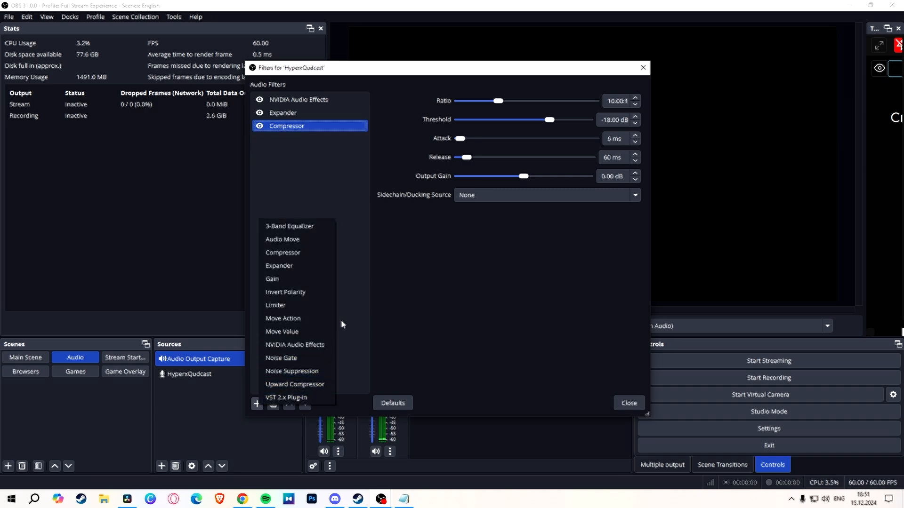
pyautogui.click(301, 279)
pyautogui.click(423, 256)
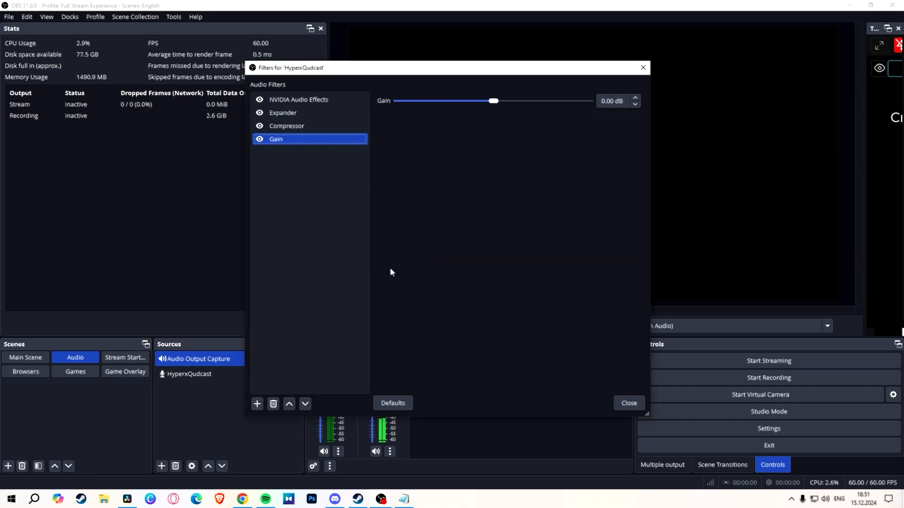
pyautogui.click(257, 404)
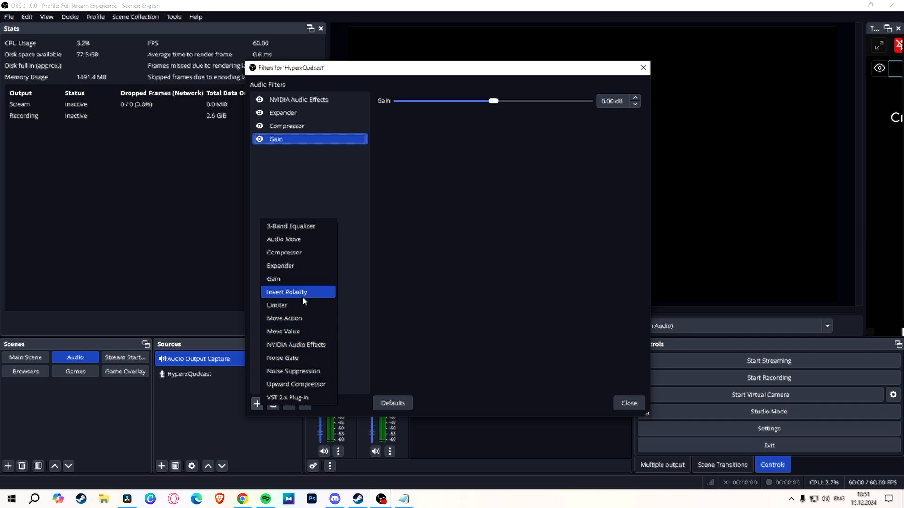
pyautogui.click(300, 306)
pyautogui.click(424, 256)
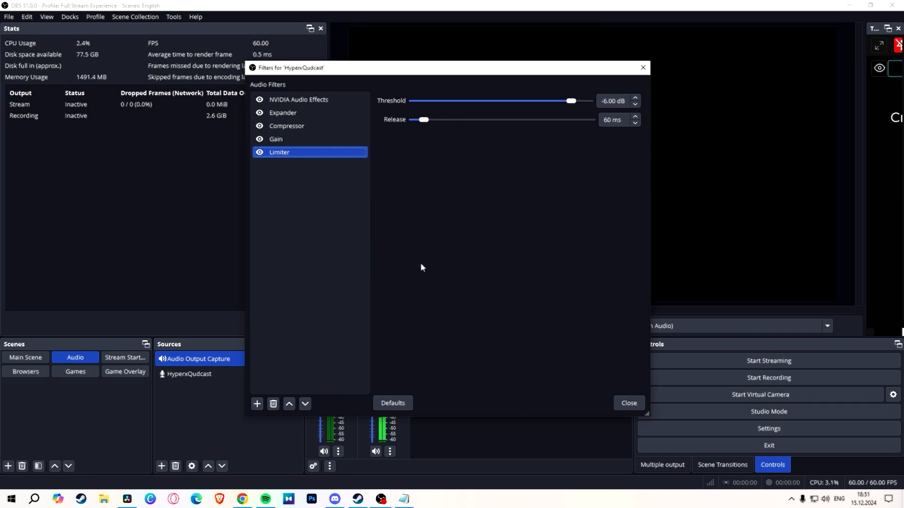
# Step: Add an Upward Compressor filter to the end of the microphone's filter chain
pyautogui.click(257, 404)
pyautogui.click(303, 387)
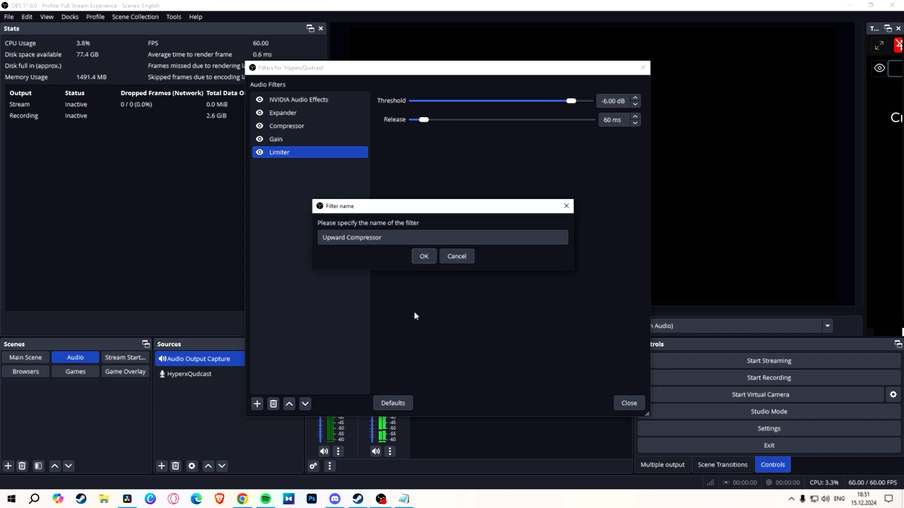
pyautogui.click(424, 256)
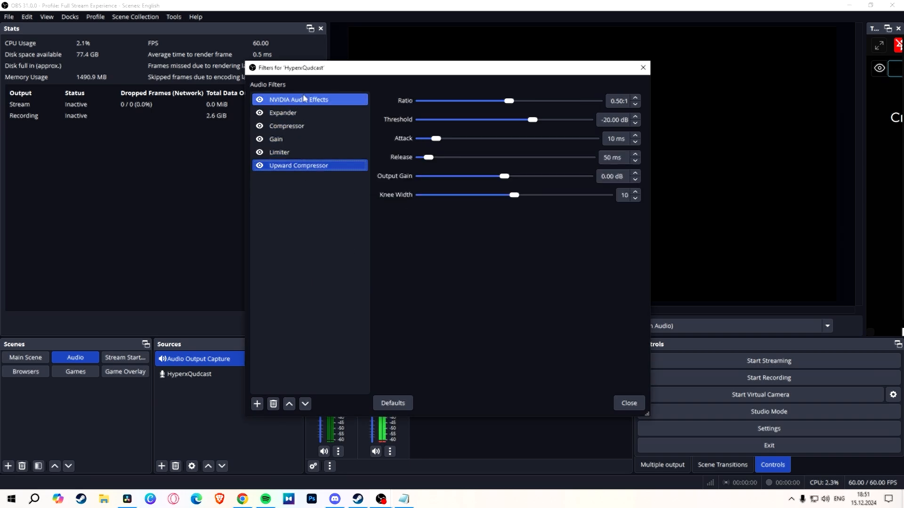
# Step: Try adding a Noise Suppression filter to the microphone and look at its method options
pyautogui.click(259, 403)
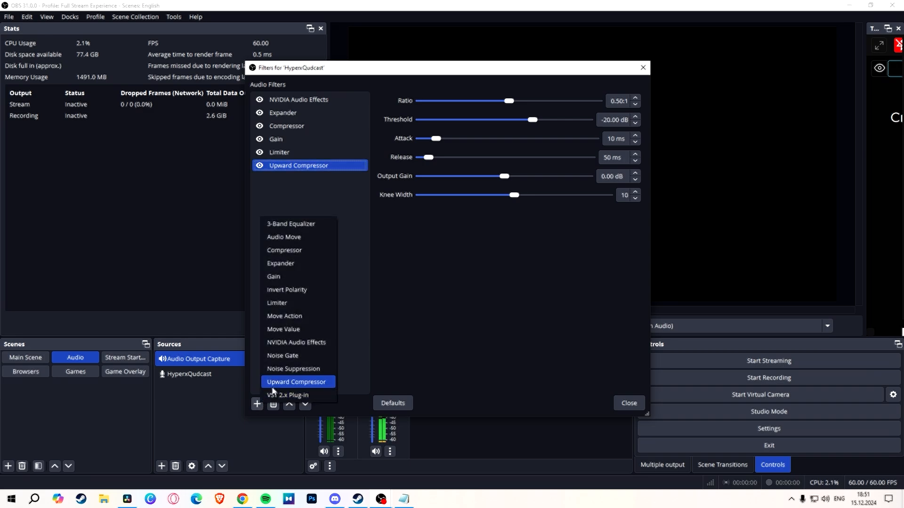
pyautogui.click(313, 369)
pyautogui.click(429, 255)
pyautogui.click(472, 101)
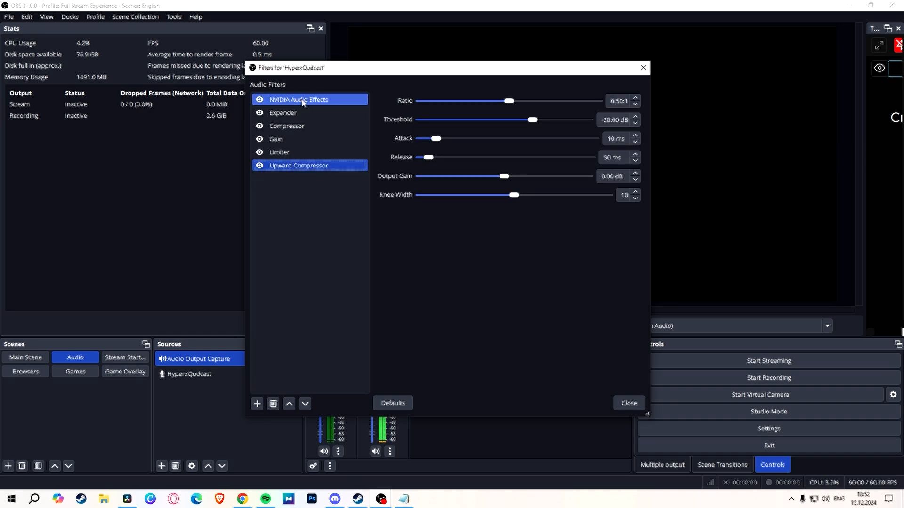
# Step: Lower the suppression intensity of the NVIDIA Audio Effects filter slightly and bring up the Expander's settings
pyautogui.click(303, 100)
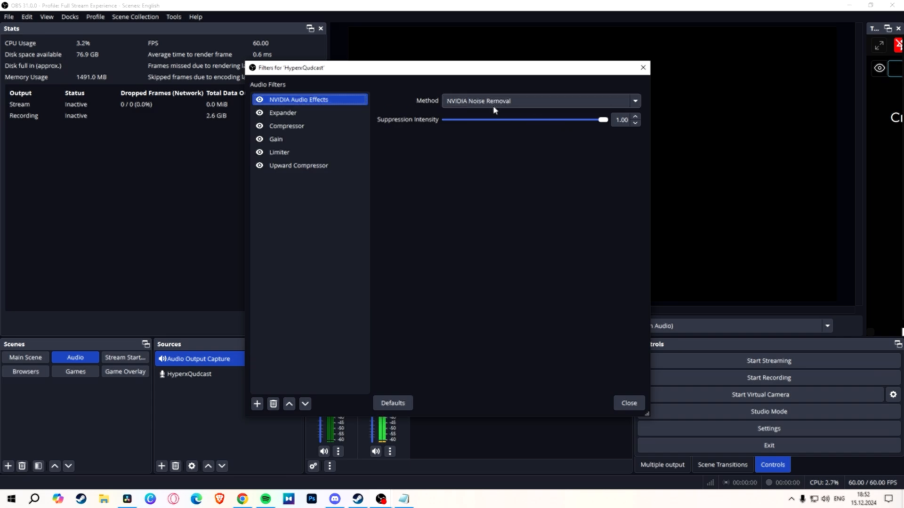
pyautogui.click(593, 119)
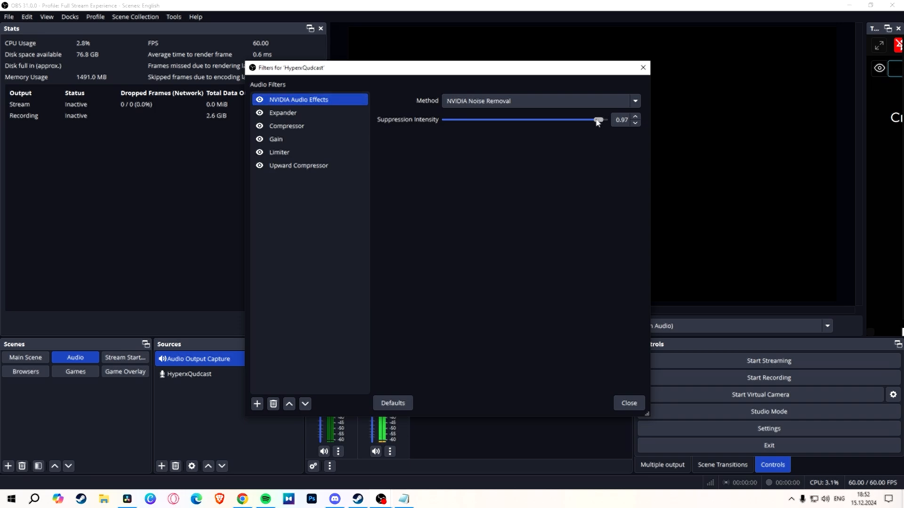
pyautogui.moveTo(592, 122); pyautogui.dragTo(572, 121)
pyautogui.click(291, 115)
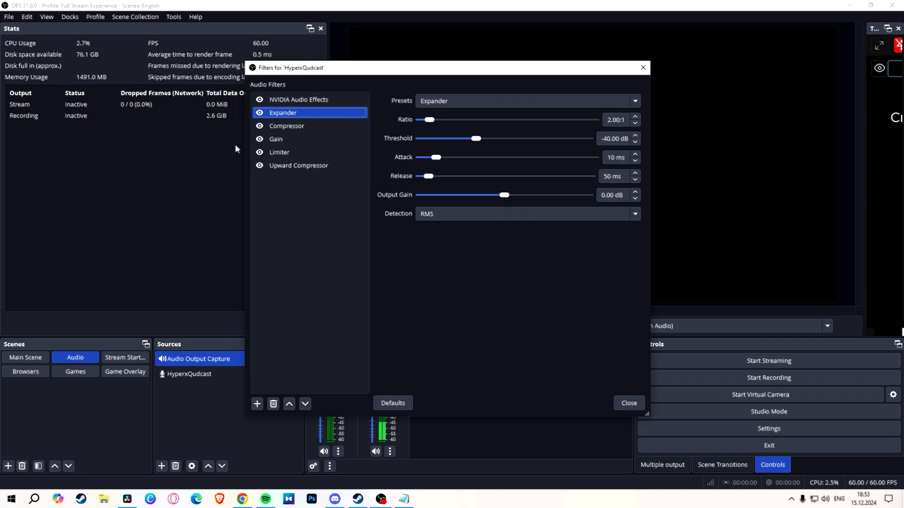
# Step: Set the Compressor's ratio to 2.50:1, its threshold to -17.00 dB and its attack to 2 ms
pyautogui.click(292, 127)
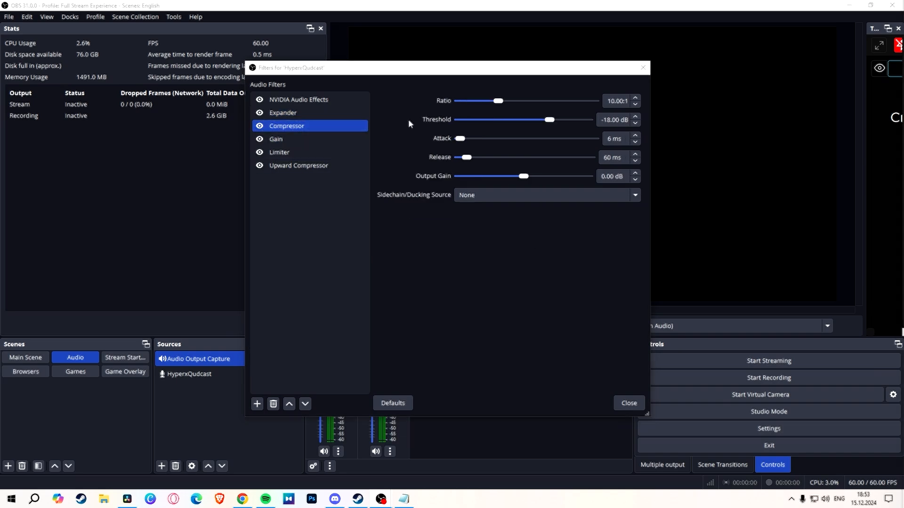
pyautogui.click(497, 102)
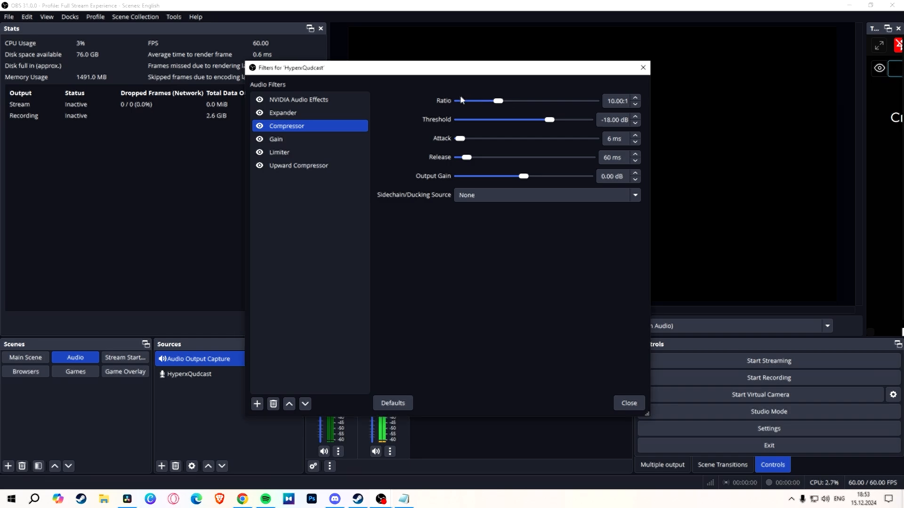
pyautogui.moveTo(498, 104); pyautogui.dragTo(465, 107)
pyautogui.scroll(1, 634, 125)
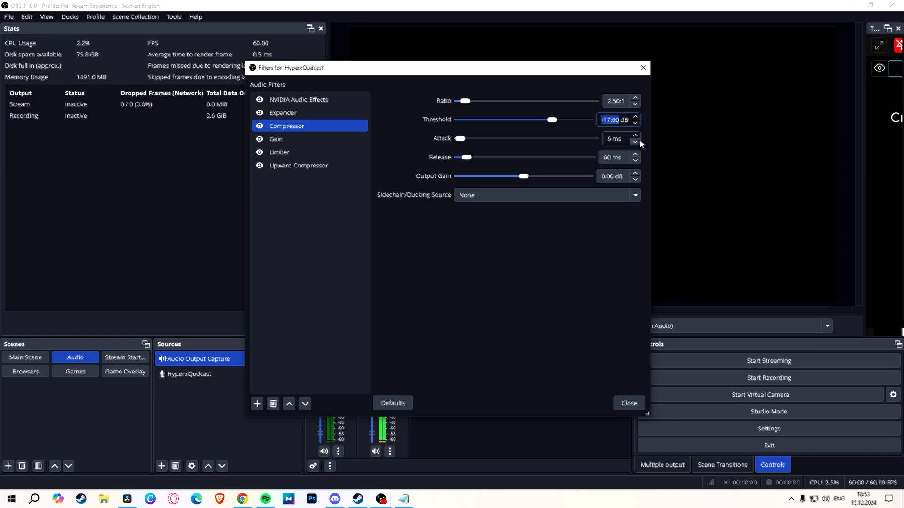
pyautogui.scroll(-4, 640, 142)
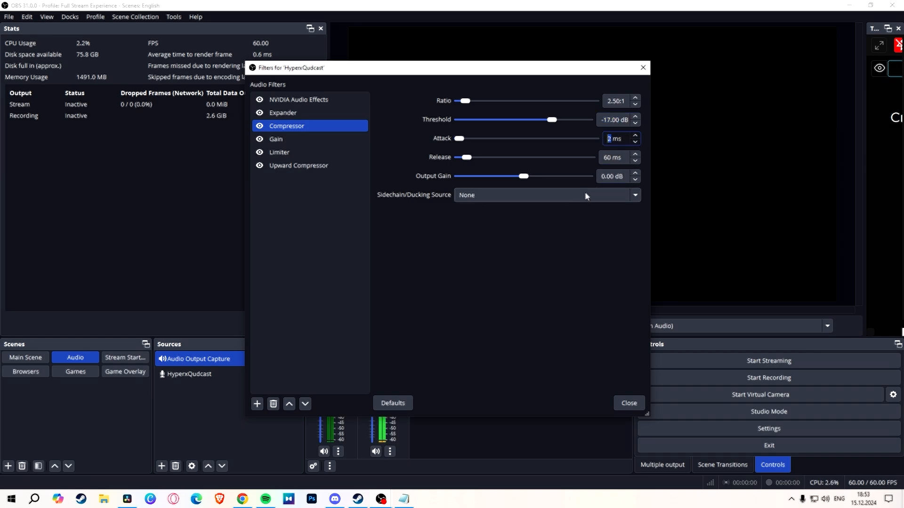
# Step: Raise the gain in the microphone's Gain filter to about 9.10 dB
pyautogui.click(608, 158)
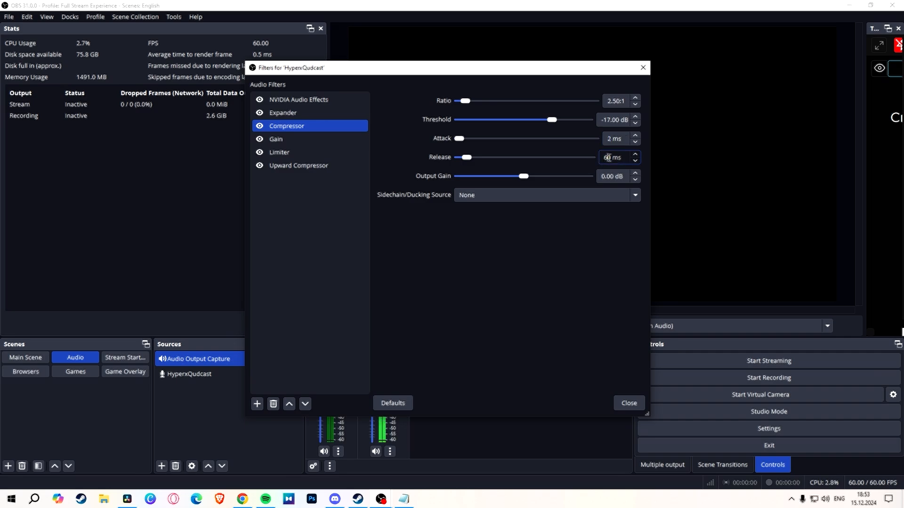
pyautogui.click(292, 138)
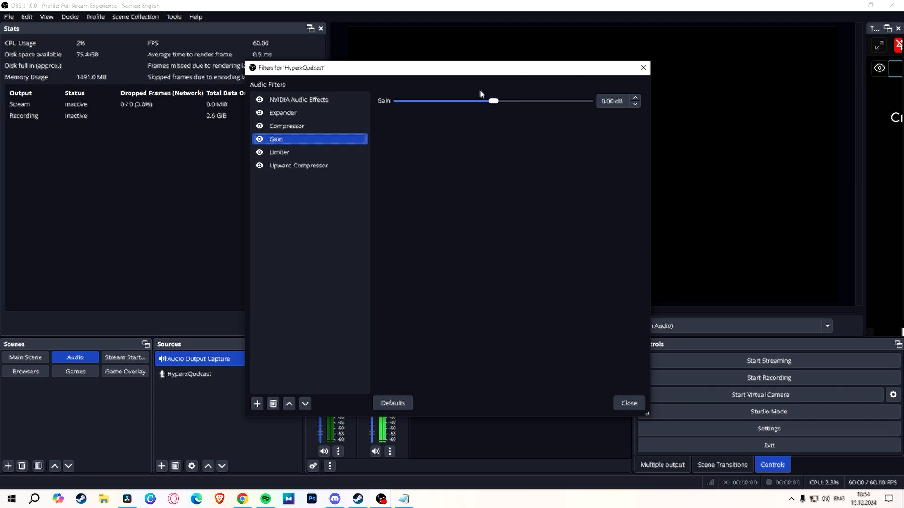
pyautogui.moveTo(492, 103); pyautogui.dragTo(518, 105)
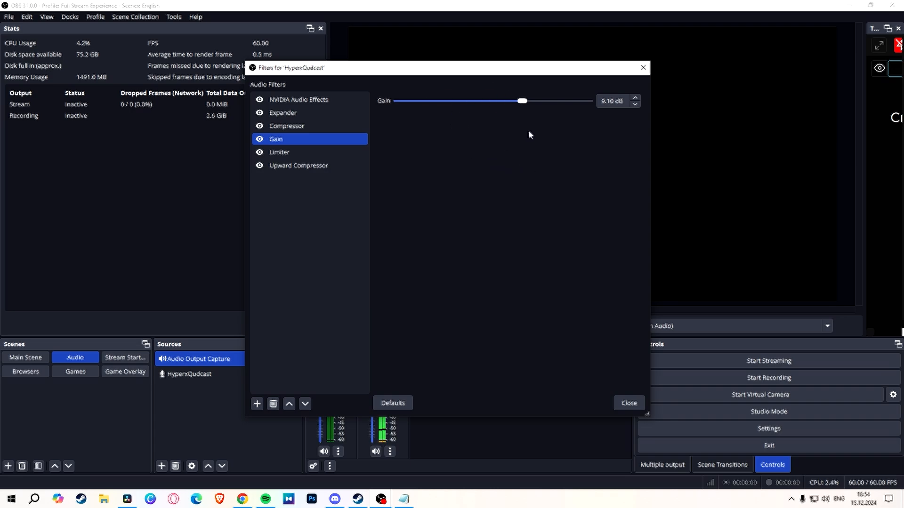
# Step: Move the Limiter below the Upward Compressor in the microphone's filter chain and lower the Limiter's threshold slightly
pyautogui.moveTo(301, 152); pyautogui.dragTo(302, 161)
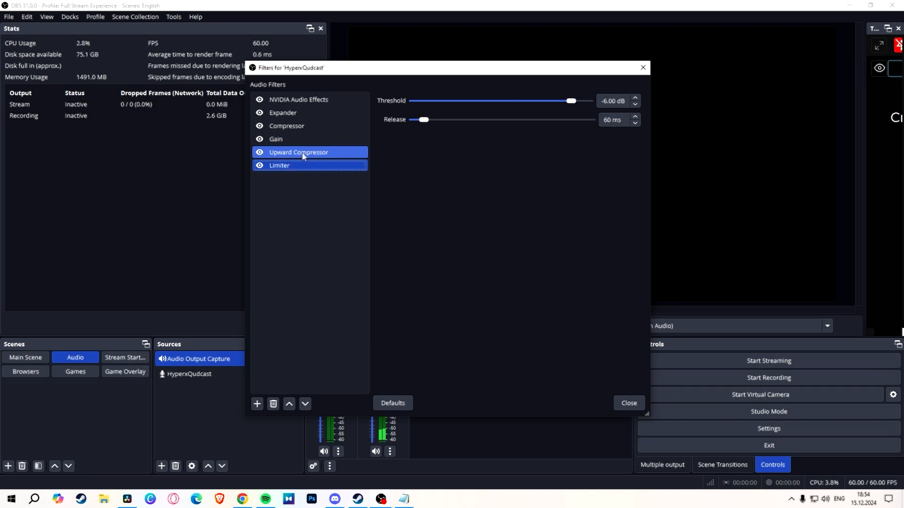
pyautogui.click(302, 156)
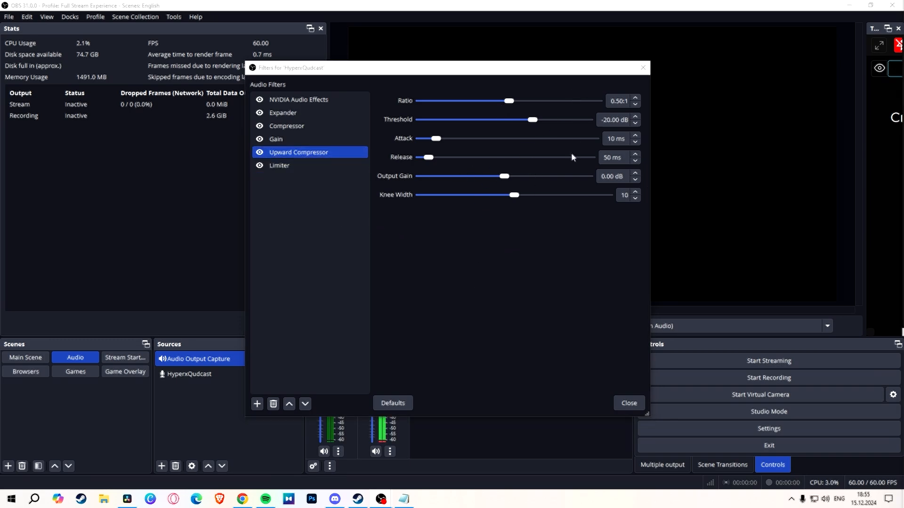
pyautogui.click(300, 168)
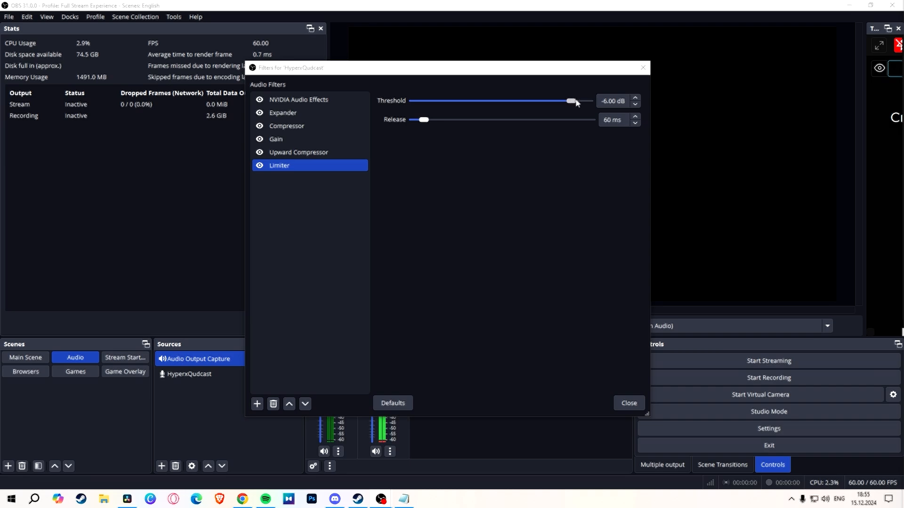
pyautogui.doubleClick(635, 104)
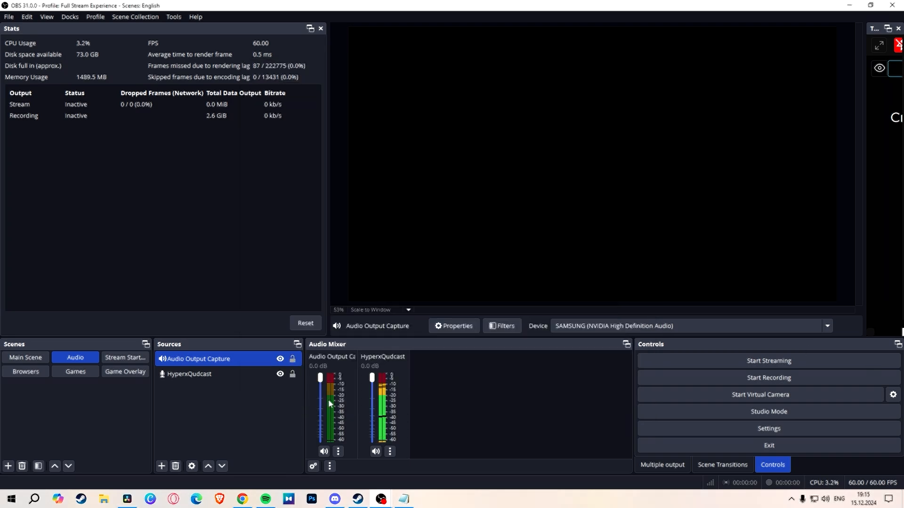
# Step: Add an Upward Compressor filter with its default name to the Audio Output Capture source
pyautogui.rightClick(331, 404)
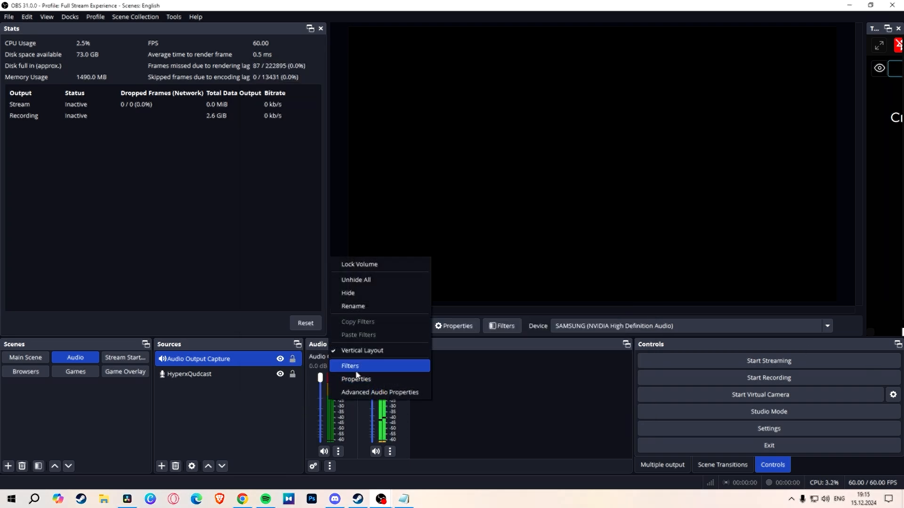
pyautogui.click(377, 363)
pyautogui.click(258, 404)
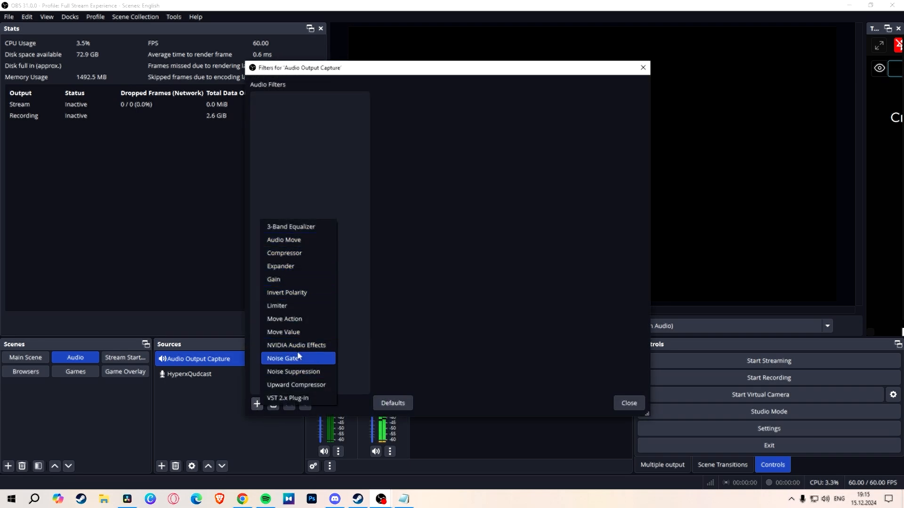
pyautogui.click(302, 385)
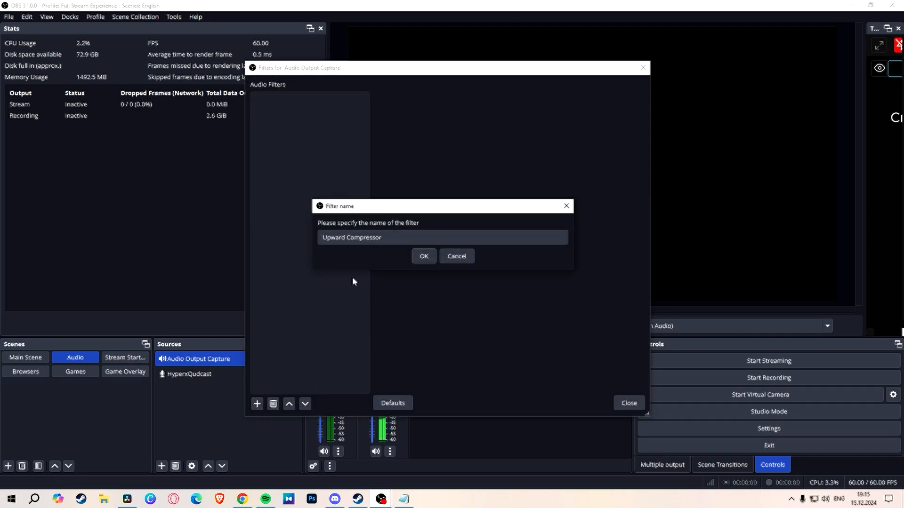
pyautogui.click(417, 258)
# Step: Add a Compressor named "Compressor for Micro" and a Limiter to the Audio Output Capture's filter chain
pyautogui.click(257, 403)
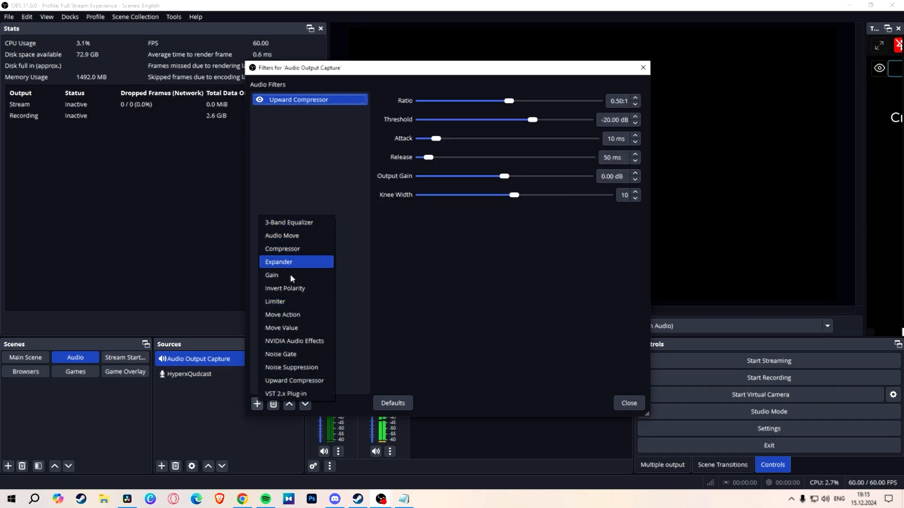
pyautogui.click(304, 250)
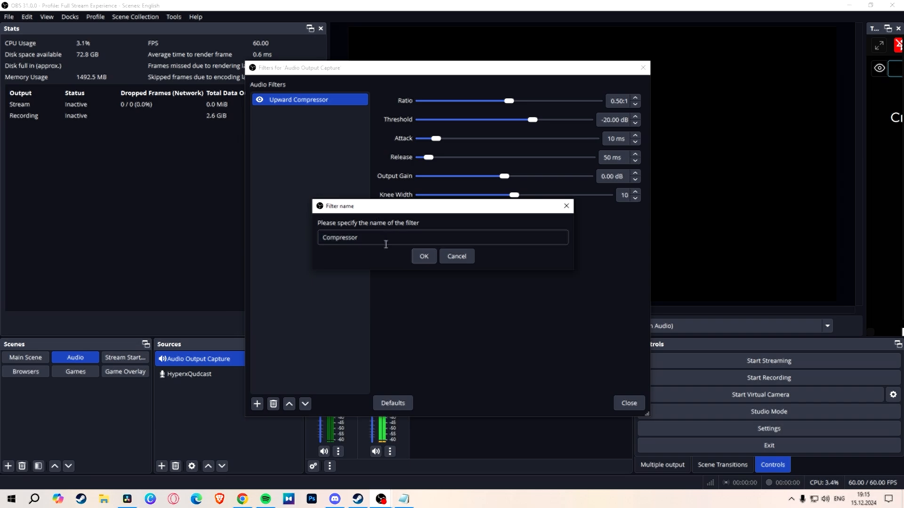
pyautogui.write('for Micro')
pyautogui.press('Return')
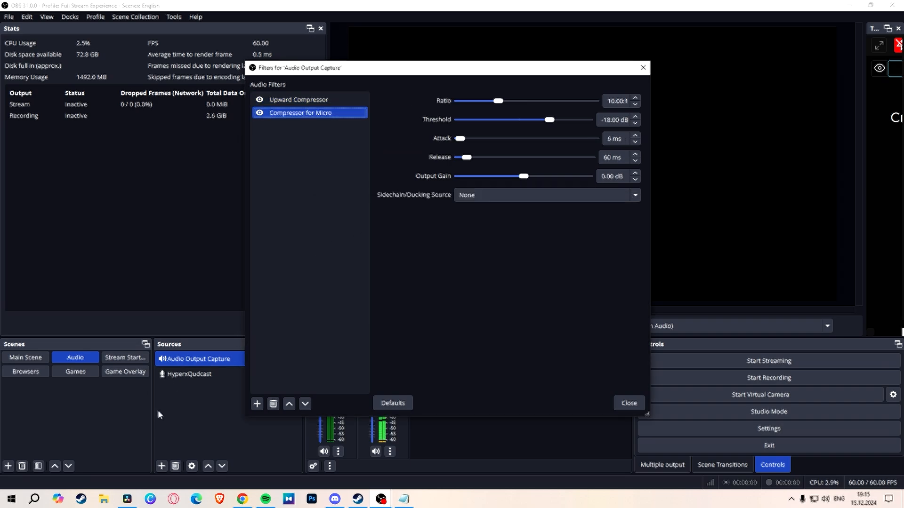
pyautogui.click(257, 403)
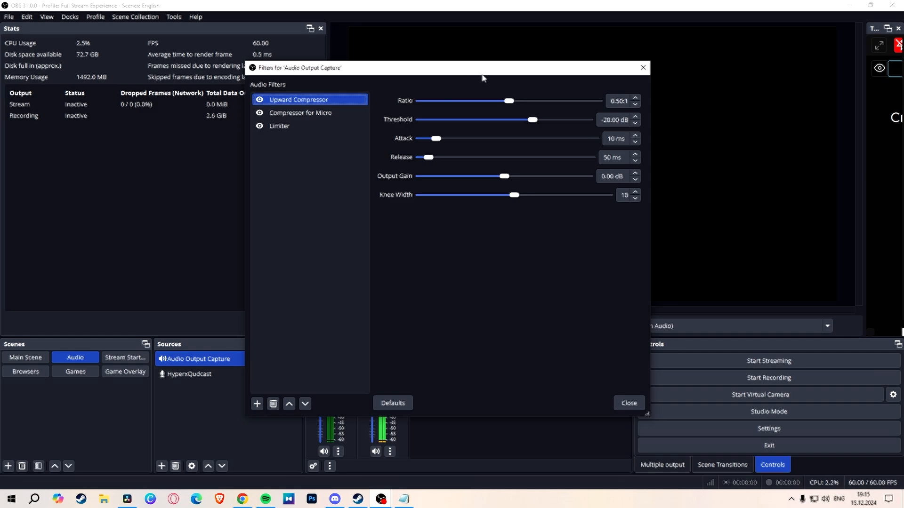
# Step: Set the Audio Output Capture's Upward Compressor to a ratio of 0.10:1 and a threshold of -50.00 dB
pyautogui.click(511, 100)
pyautogui.moveTo(511, 100); pyautogui.dragTo(469, 104)
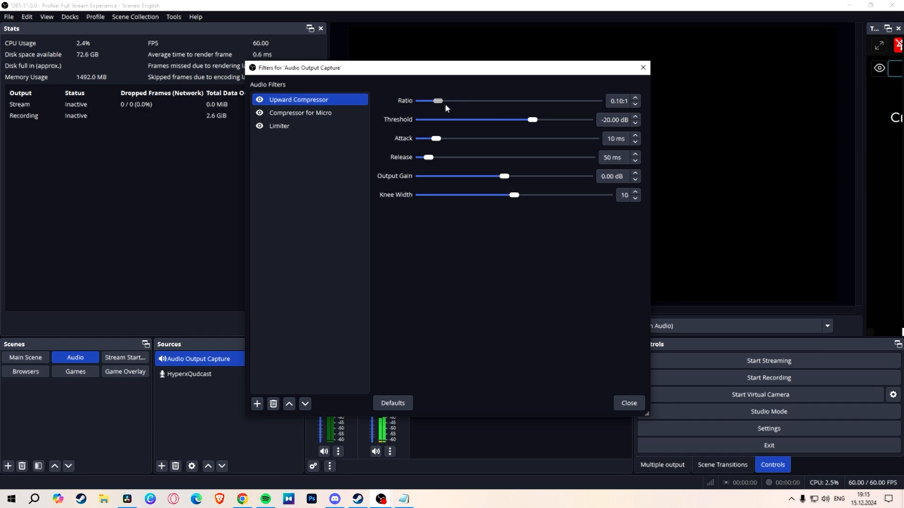
pyautogui.moveTo(445, 103); pyautogui.dragTo(445, 103)
pyautogui.moveTo(529, 125); pyautogui.dragTo(448, 120)
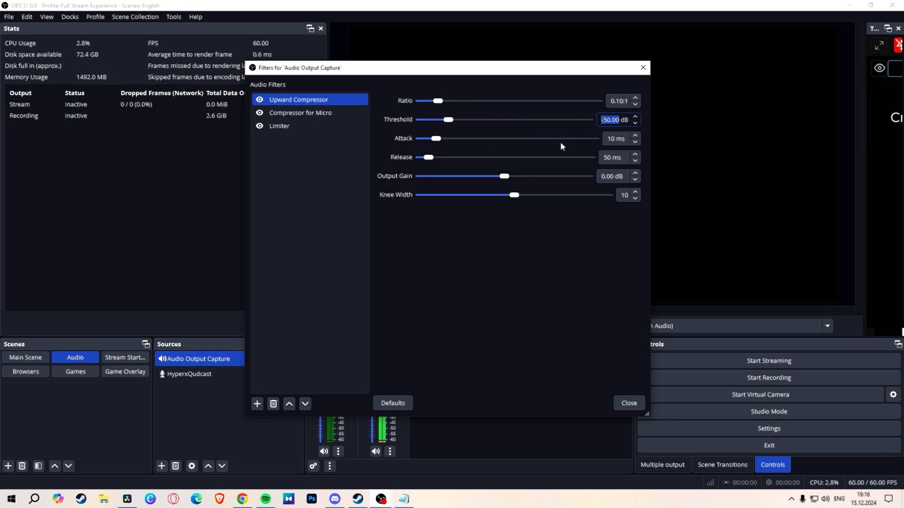
# Step: Set the Upward Compressor's attack to 3 ms, release to 165 ms, output gain to 10.00 dB and knee width to 11
pyautogui.write('3')
pyautogui.moveTo(615, 141); pyautogui.dragTo(583, 158)
pyautogui.write('165')
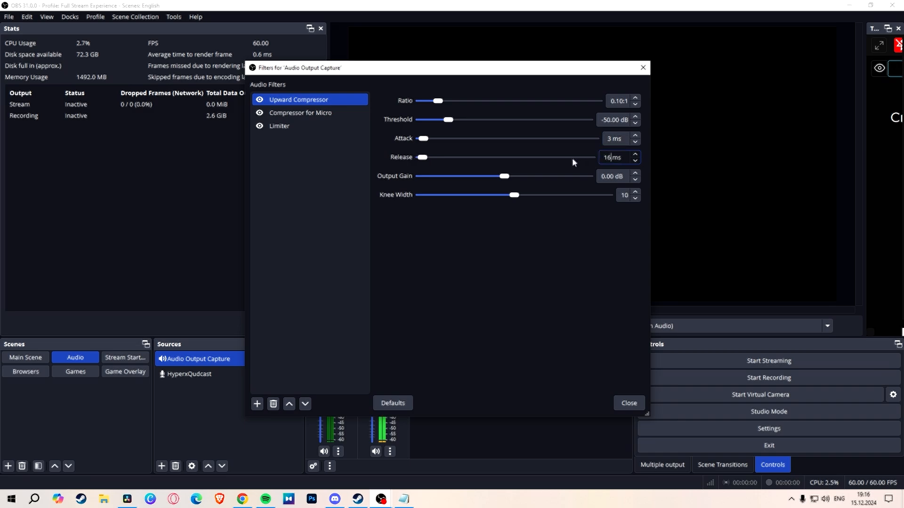
pyautogui.click(635, 174)
pyautogui.click(635, 192)
# Step: Set "Compressor for Micro" to a 2.50:1 ratio and -30.00 dB threshold, with HyperxQudcast as the sidechain/ducking source
pyautogui.click(306, 115)
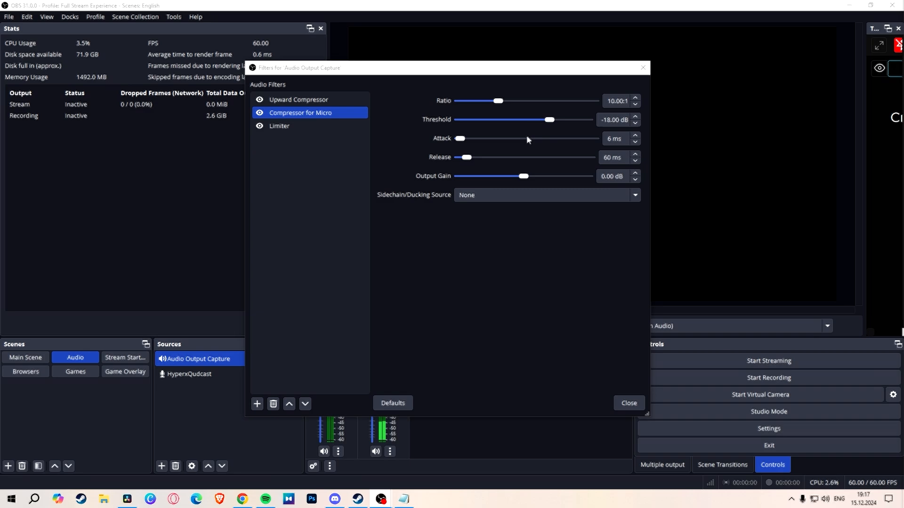
pyautogui.click(497, 101)
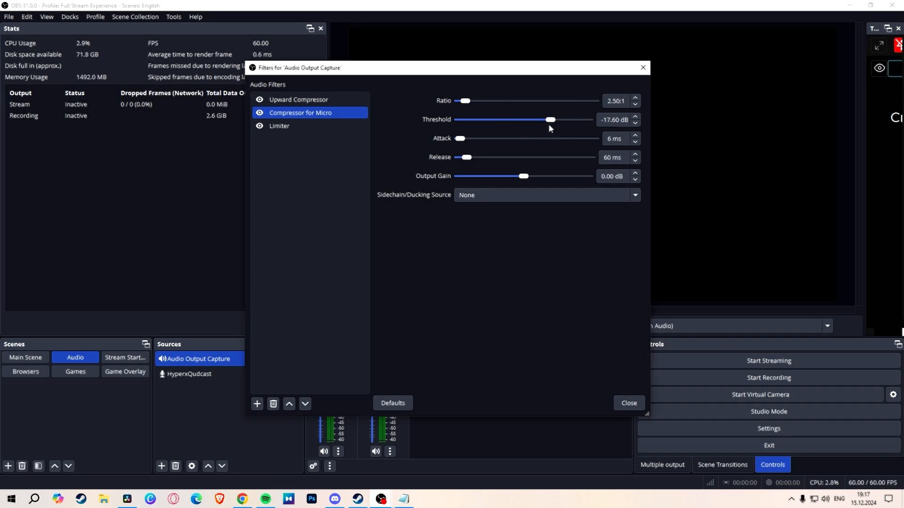
pyautogui.moveTo(549, 123); pyautogui.dragTo(523, 124)
pyautogui.click(487, 197)
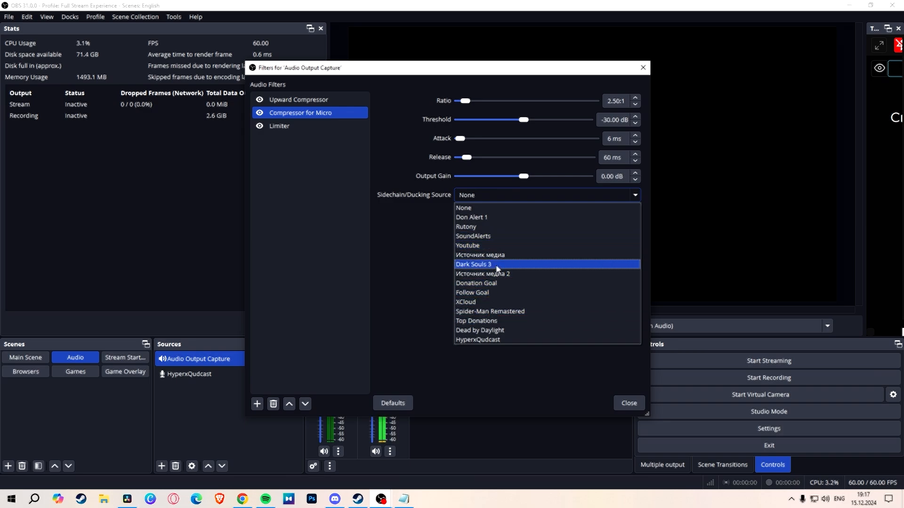
pyautogui.click(498, 340)
# Step: Raise the threshold of the Audio Output Capture's Limiter to -5.50 dB
pyautogui.click(304, 126)
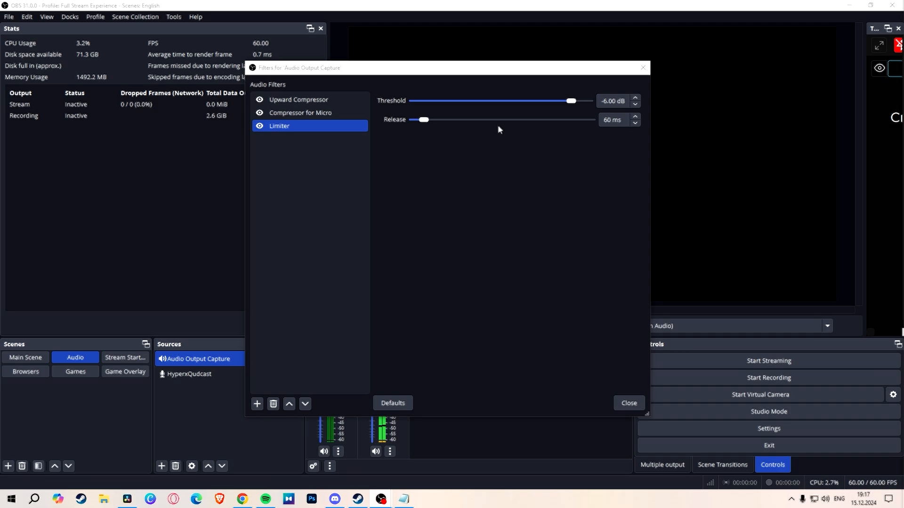
pyautogui.click(635, 97)
pyautogui.click(636, 98)
pyautogui.click(635, 98)
pyautogui.click(635, 98)
pyautogui.click(636, 98)
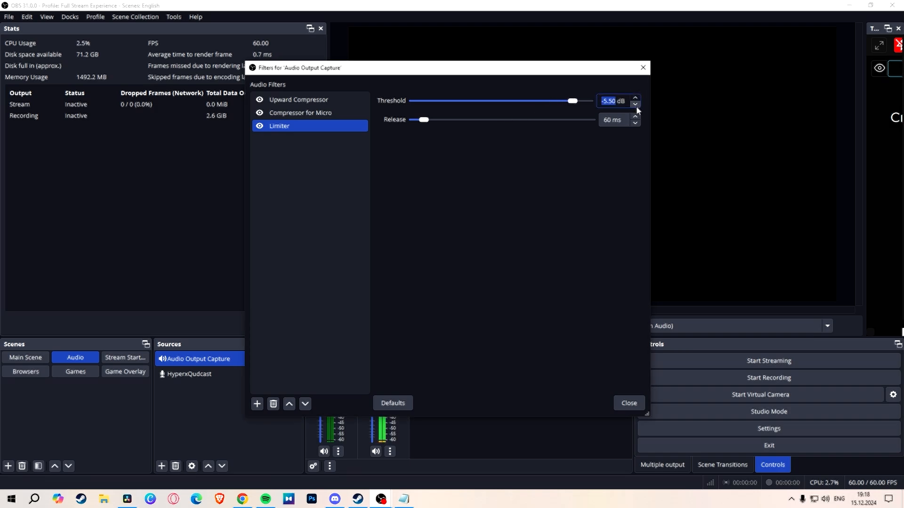
pyautogui.click(565, 185)
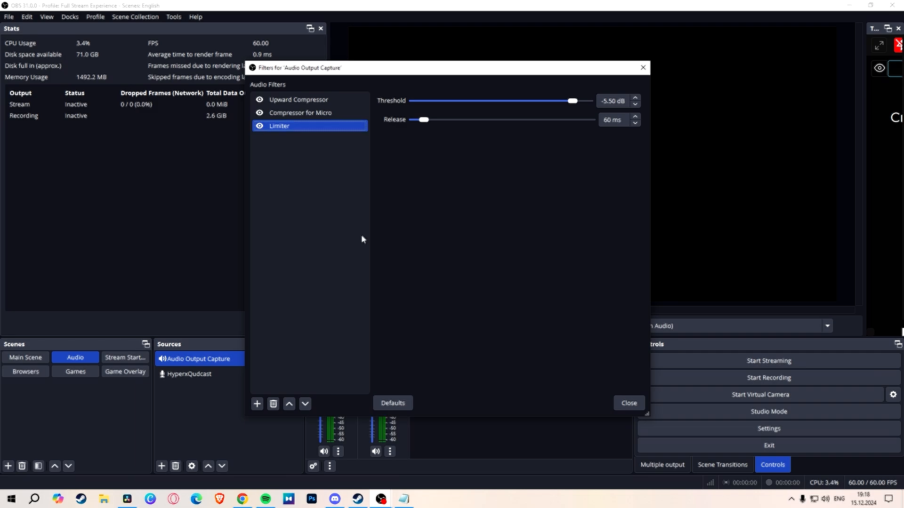
# Step: Turn off the desktop audio's Upward Compressor, and lower the mixer volumes to -12.0 dB for Audio Output Capture and -3.7 dB for HyperxQudcast
pyautogui.click(303, 100)
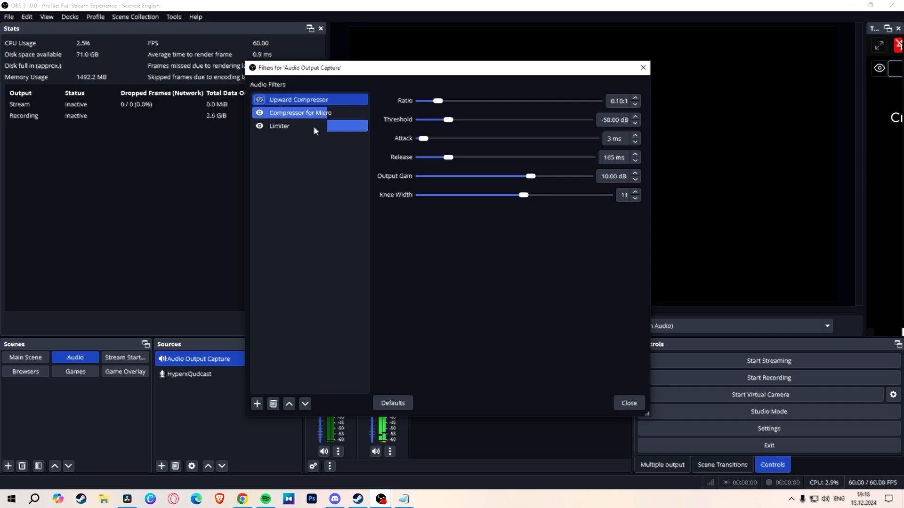
pyautogui.click(629, 403)
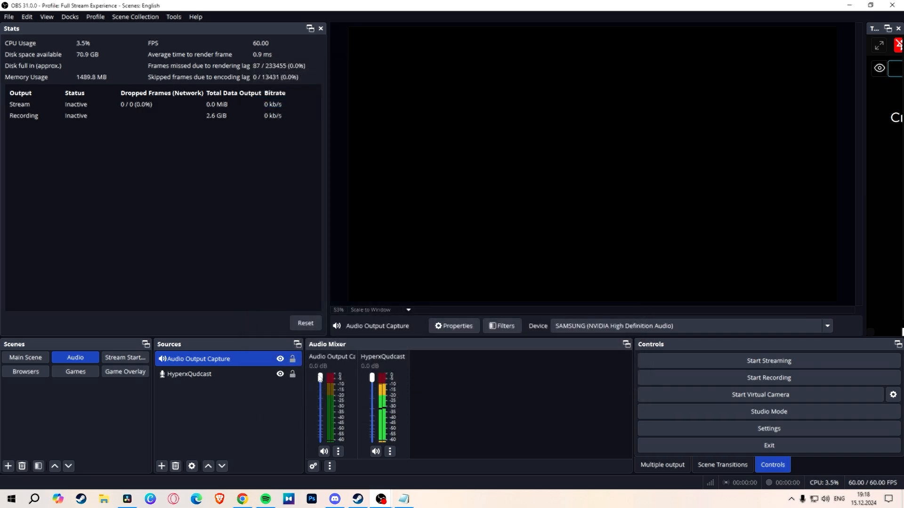
pyautogui.moveTo(320, 380); pyautogui.dragTo(322, 404)
pyautogui.moveTo(373, 382); pyautogui.dragTo(375, 388)
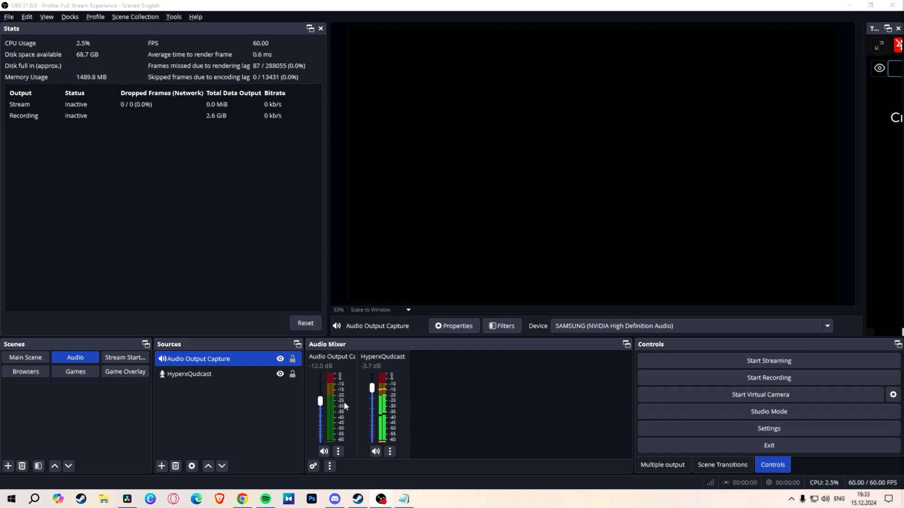
# Step: Add an Application Audio Output Capture source to the Audio scene that captures Discord.exe
pyautogui.click(161, 466)
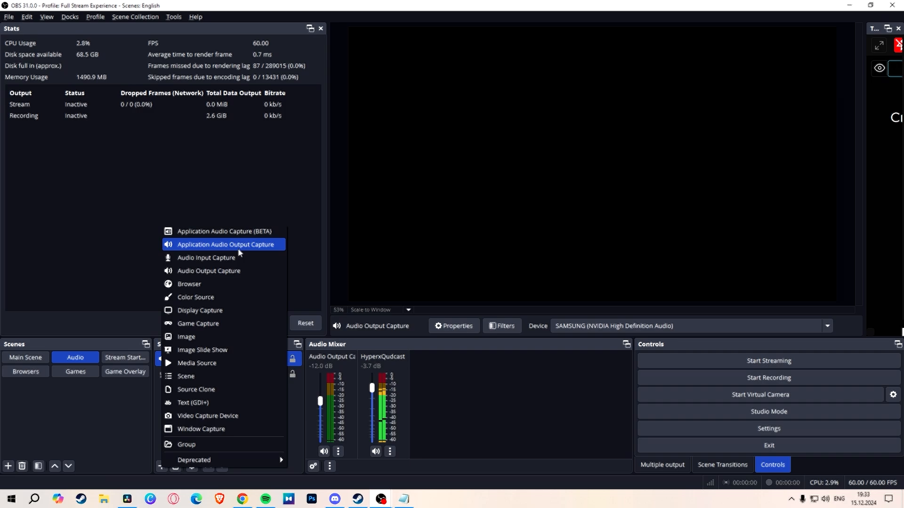
pyautogui.click(238, 250)
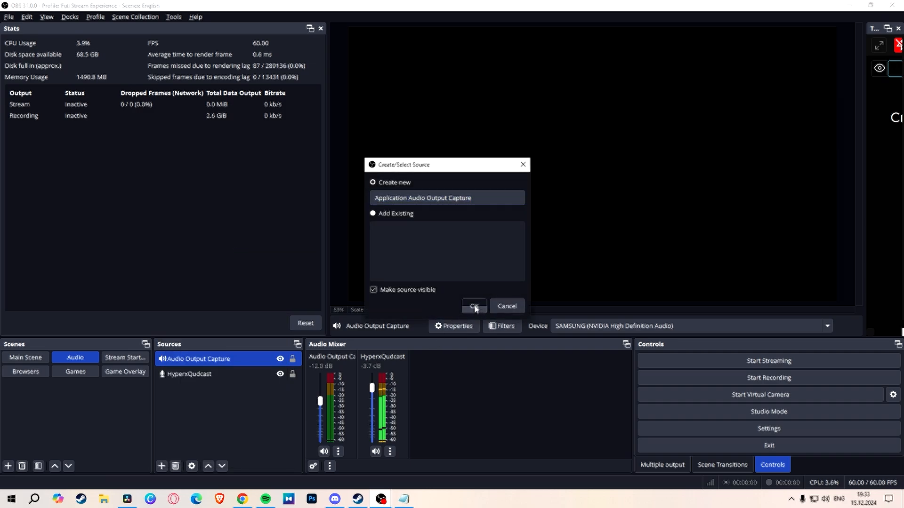
pyautogui.click(474, 306)
pyautogui.click(377, 295)
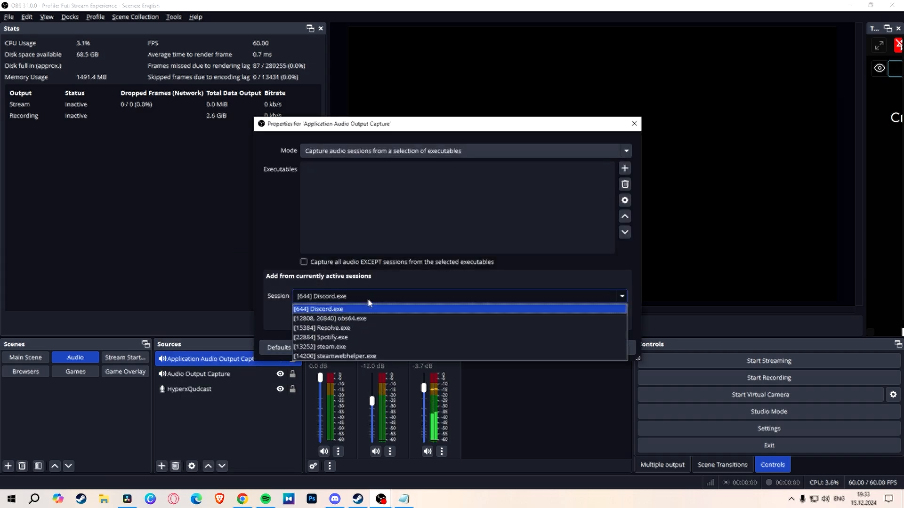
pyautogui.click(379, 289)
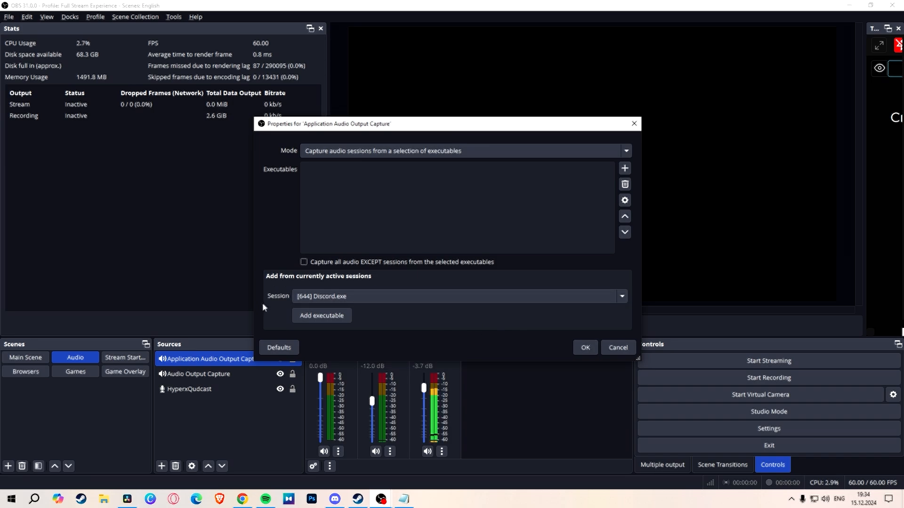
pyautogui.click(319, 315)
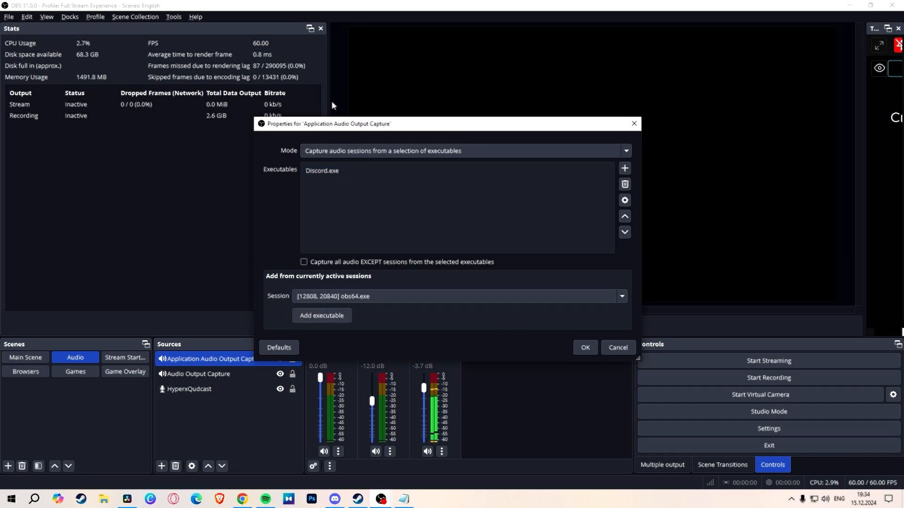
pyautogui.click(580, 348)
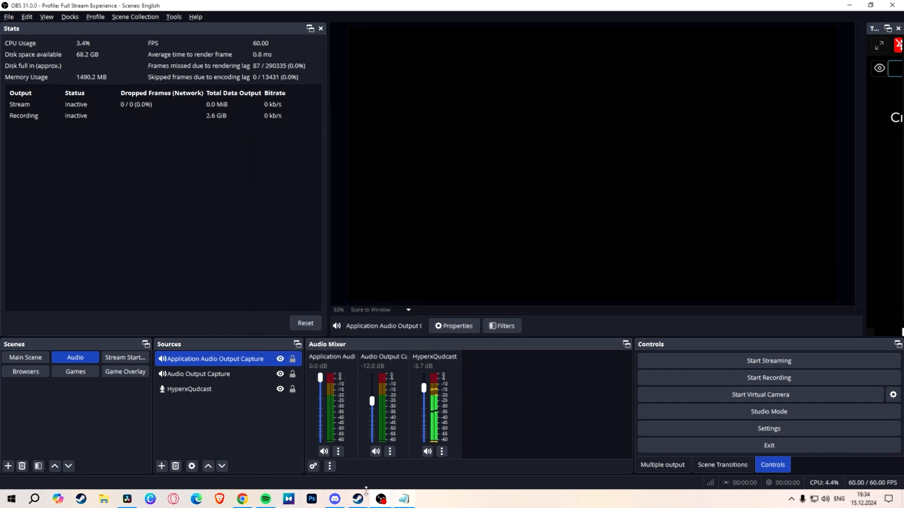
# Step: Switch to Discord and move its window off this screen
pyautogui.click(337, 501)
pyautogui.moveTo(443, 103); pyautogui.dragTo(903, 139)
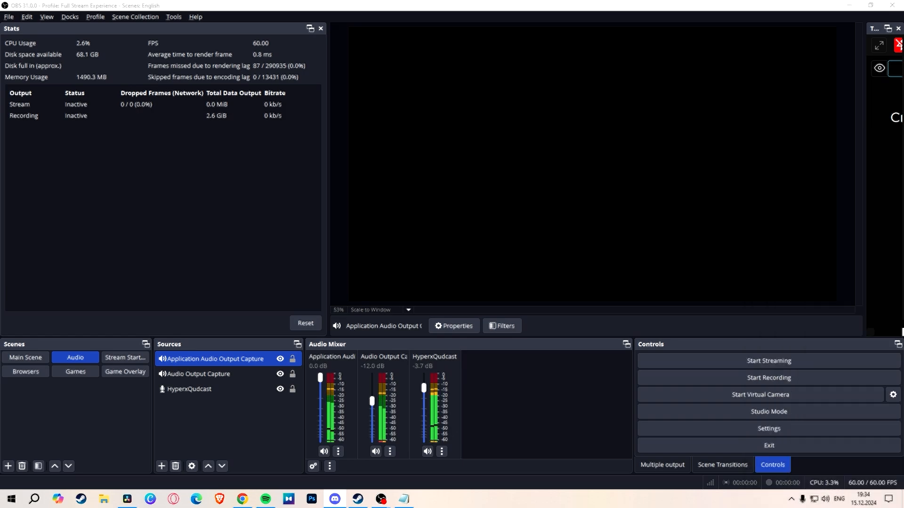
# Step: Copy the Audio Output Capture's filters to the Application Audio Output Capture and check its filter list
pyautogui.click(383, 414)
pyautogui.rightClick(383, 414)
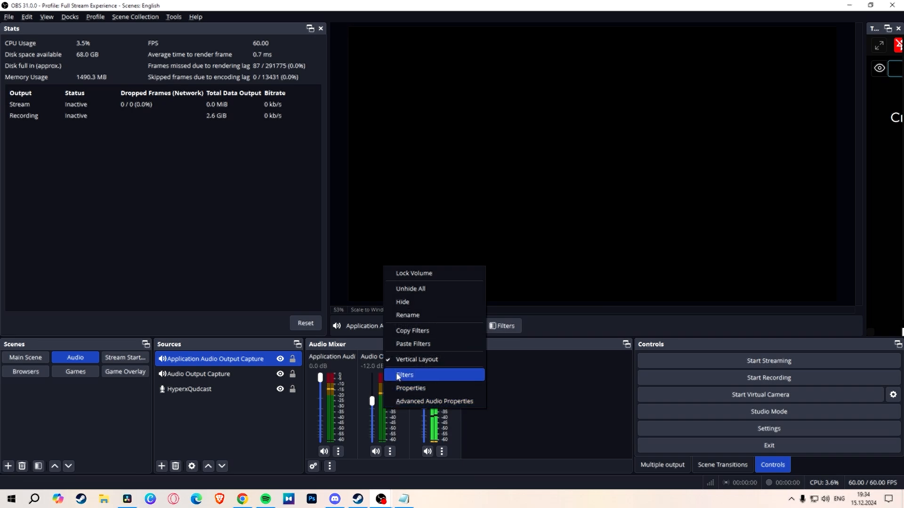
pyautogui.click(416, 329)
pyautogui.rightClick(333, 393)
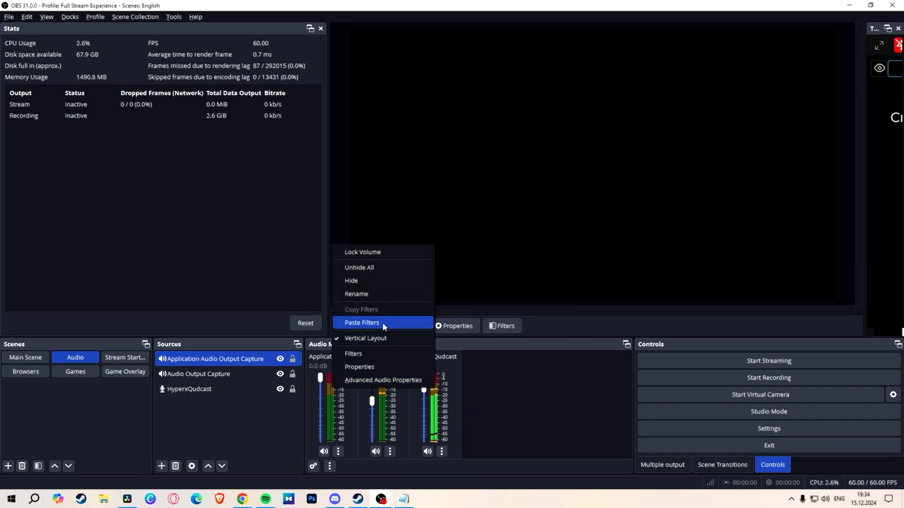
pyautogui.click(383, 324)
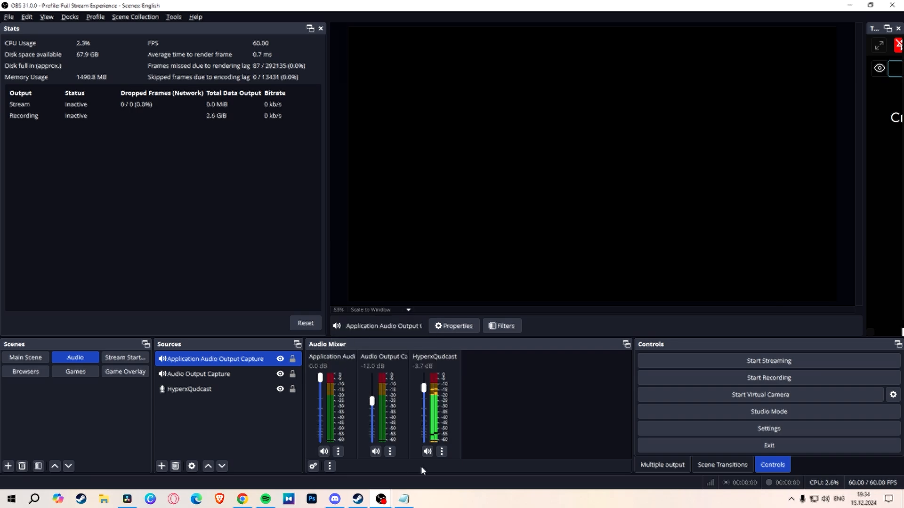
pyautogui.rightClick(330, 412)
pyautogui.click(375, 379)
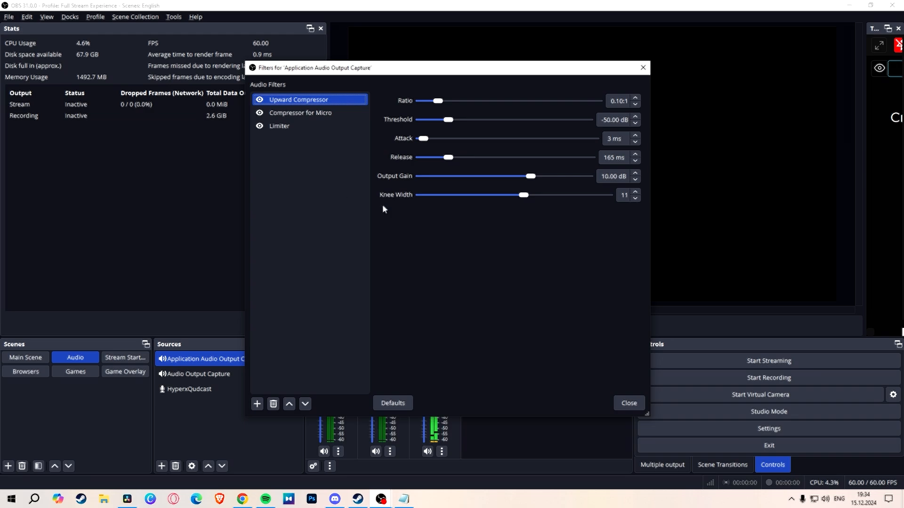
pyautogui.click(628, 403)
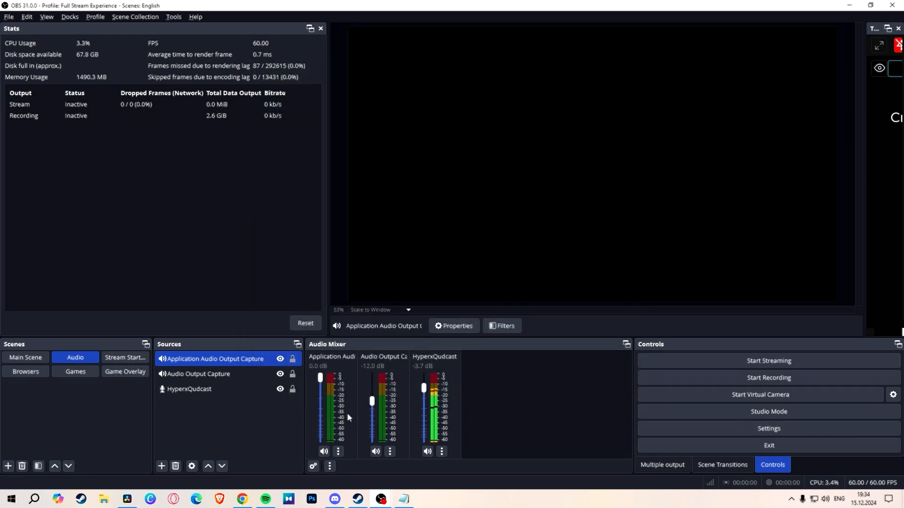
# Step: Turn off tracks 3, 5 and 6 for Application Audio Output Capture in the Advanced Audio Properties
pyautogui.rightClick(512, 377)
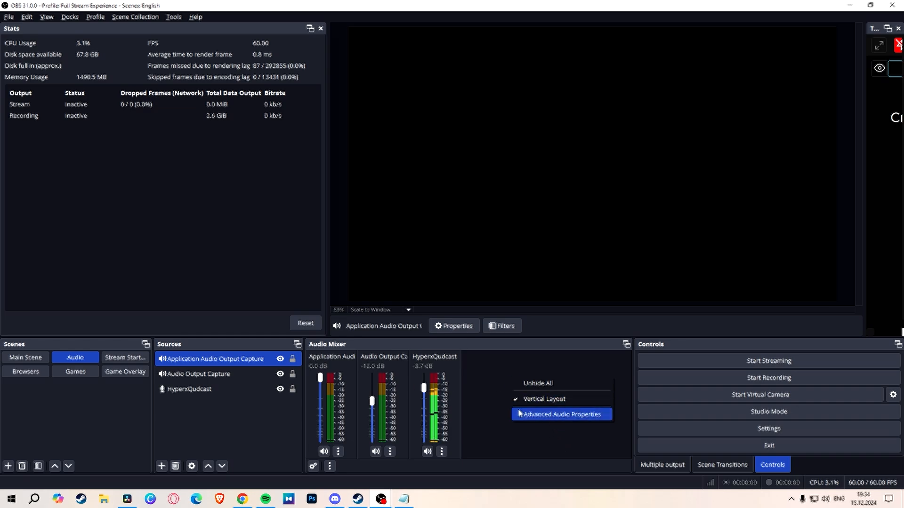
pyautogui.click(495, 385)
pyautogui.rightClick(495, 385)
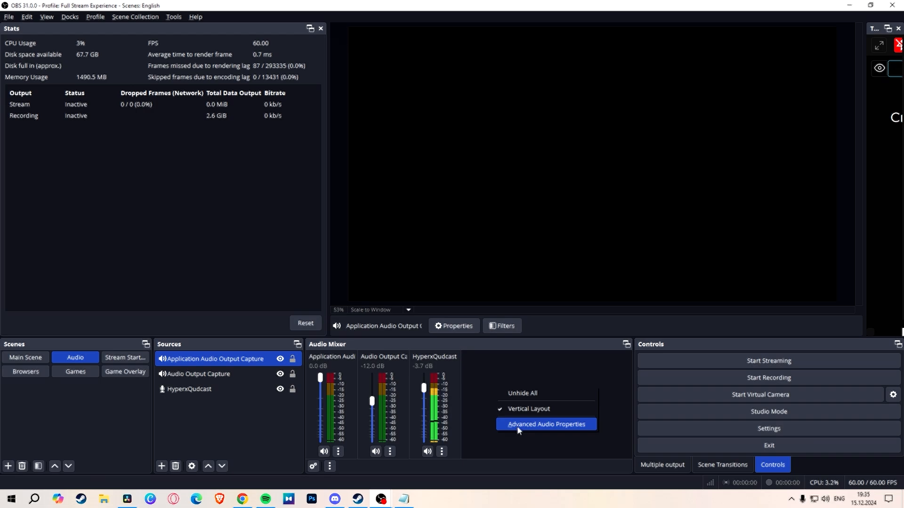
pyautogui.click(518, 425)
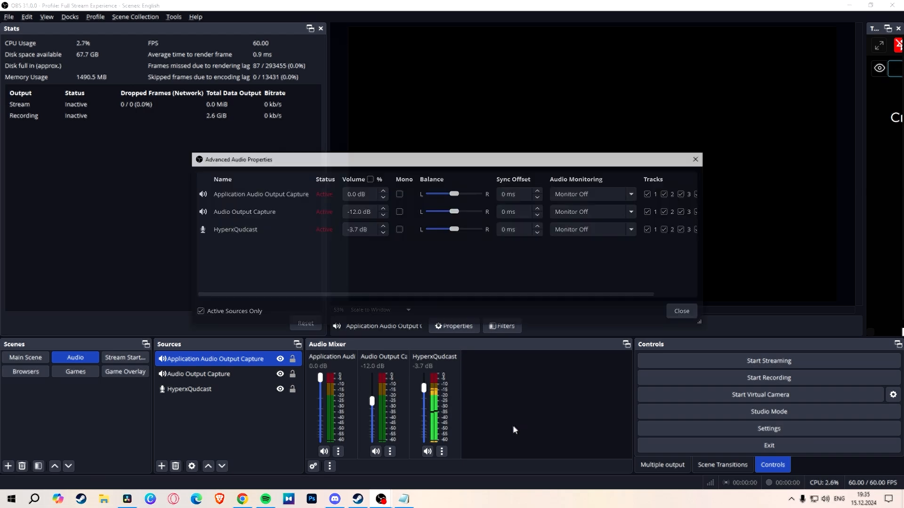
pyautogui.moveTo(706, 321); pyautogui.dragTo(879, 321)
pyautogui.moveTo(637, 163); pyautogui.dragTo(502, 175)
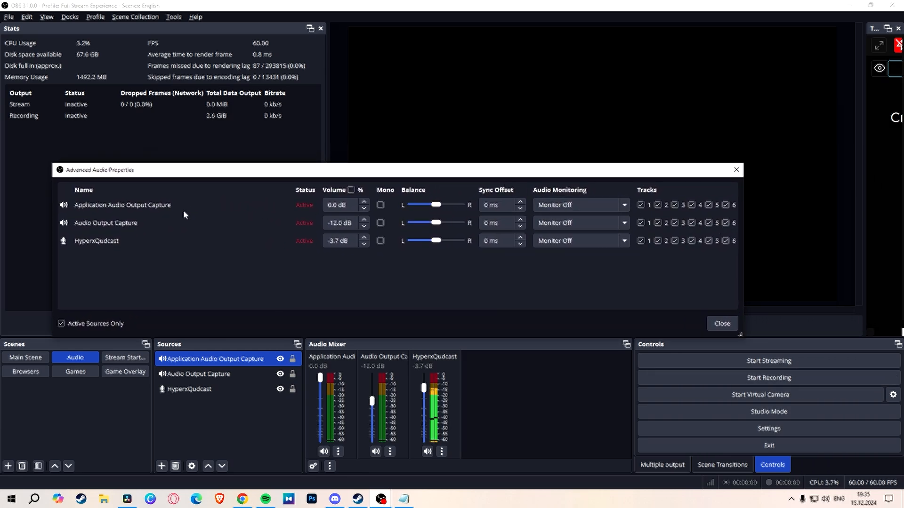
pyautogui.click(690, 207)
pyautogui.click(690, 208)
pyautogui.click(641, 206)
pyautogui.click(660, 206)
pyautogui.press('Escape')
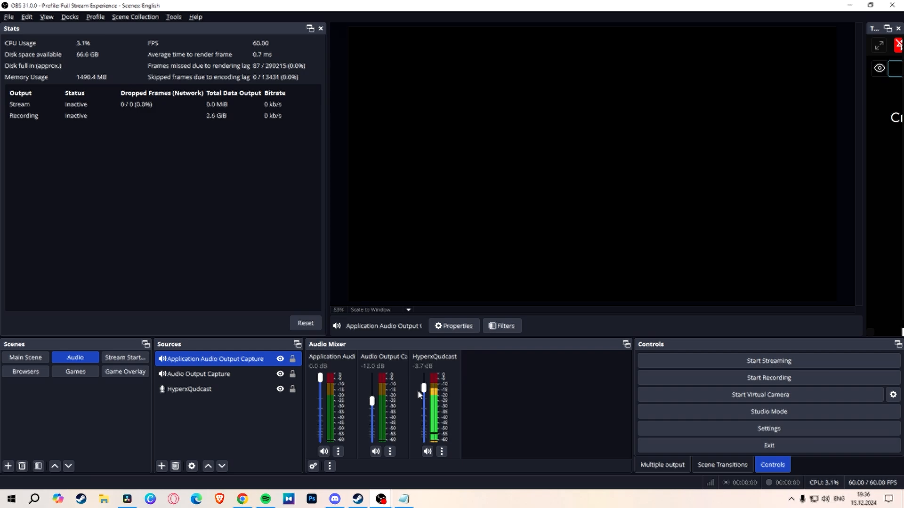
# Step: Check the audio mixer track options in the Youtube output's streaming settings
pyautogui.click(745, 430)
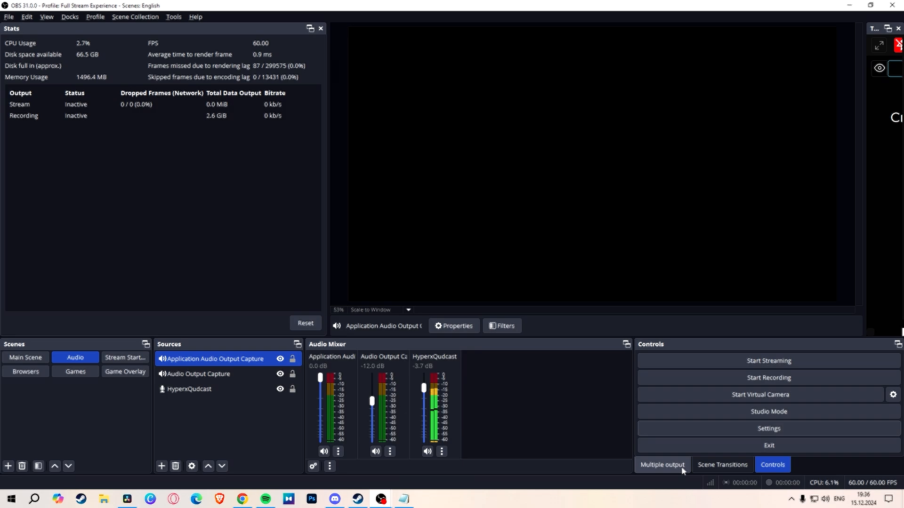
pyautogui.click(683, 465)
pyautogui.scroll(-2, 739, 439)
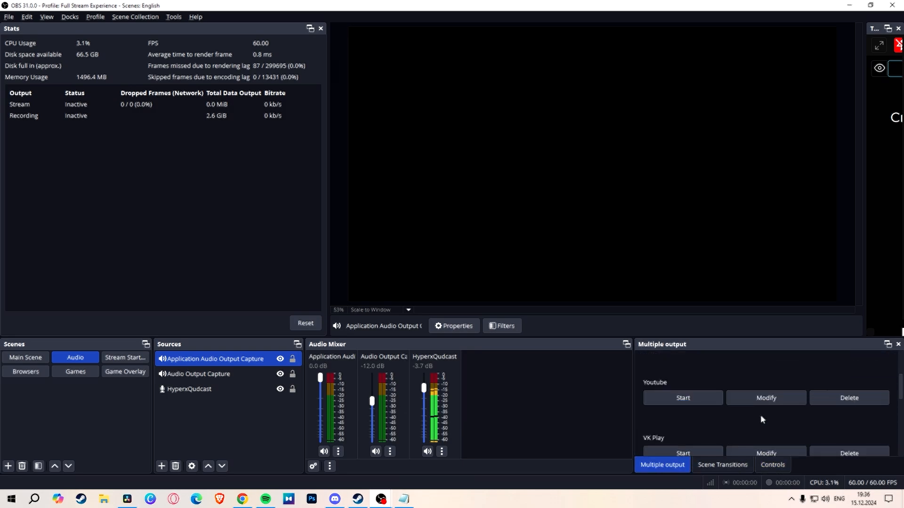
pyautogui.click(761, 401)
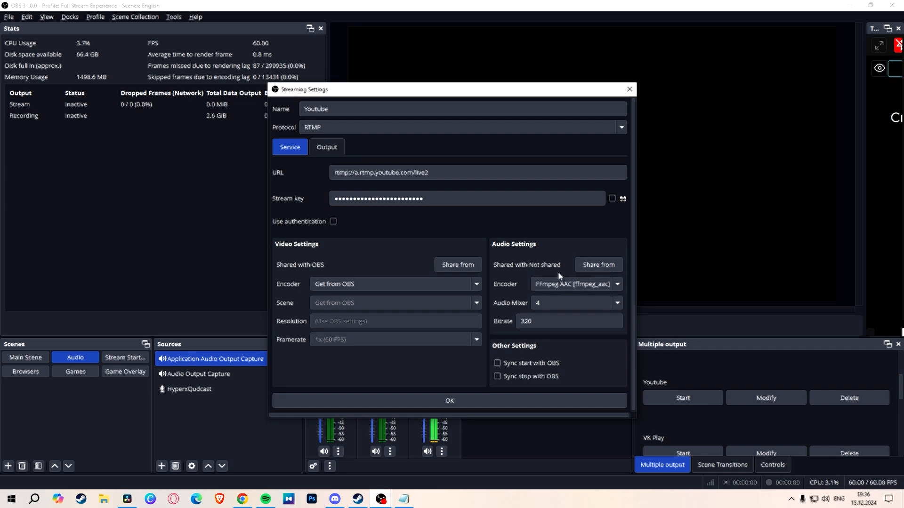
pyautogui.click(577, 303)
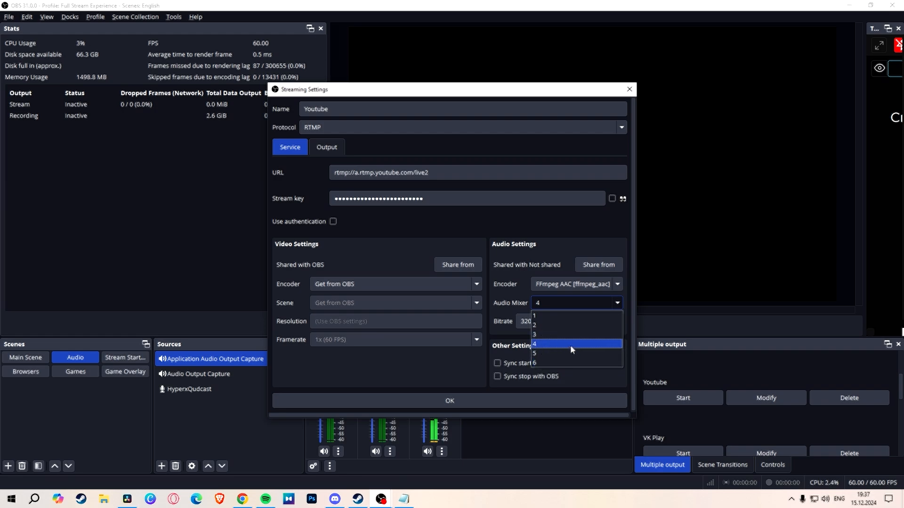
pyautogui.click(512, 282)
pyautogui.click(450, 403)
# Step: Turn off tracks 1, 2, 3 and 6 for HyperxQudcast in the Advanced Audio Properties
pyautogui.rightClick(486, 409)
pyautogui.click(529, 449)
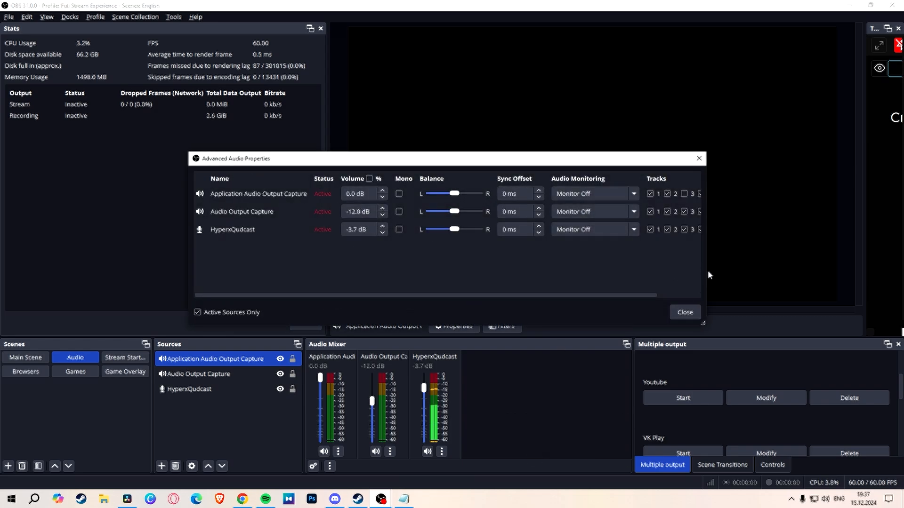
pyautogui.moveTo(706, 271); pyautogui.dragTo(817, 266)
pyautogui.moveTo(684, 164); pyautogui.dragTo(512, 150)
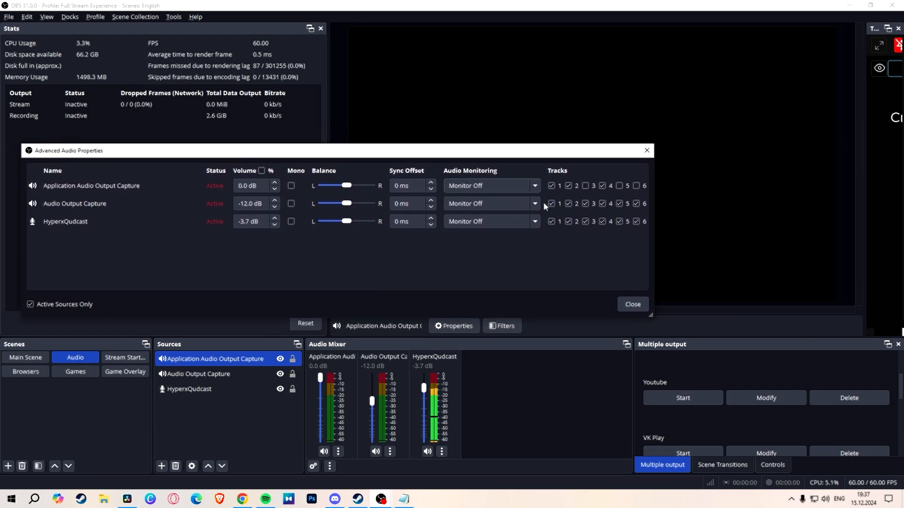
pyautogui.click(568, 222)
pyautogui.click(552, 221)
pyautogui.click(585, 222)
pyautogui.click(602, 222)
pyautogui.click(636, 222)
# Step: Turn off tracks 1, 2, 3 and 6 for Audio Output Capture and every remaining track for Application Audio Output Capture
pyautogui.click(551, 204)
pyautogui.click(568, 204)
pyautogui.click(585, 203)
pyautogui.click(603, 204)
pyautogui.click(637, 204)
pyautogui.click(602, 186)
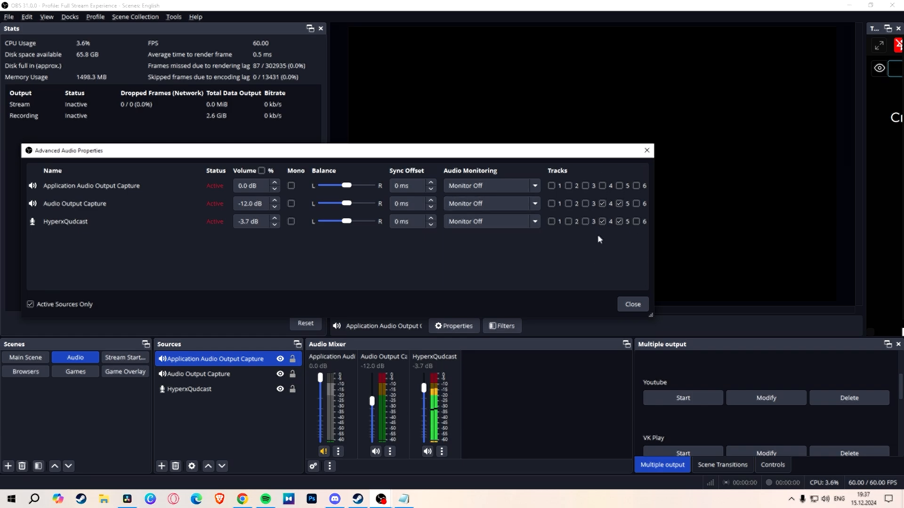
pyautogui.press('Escape')
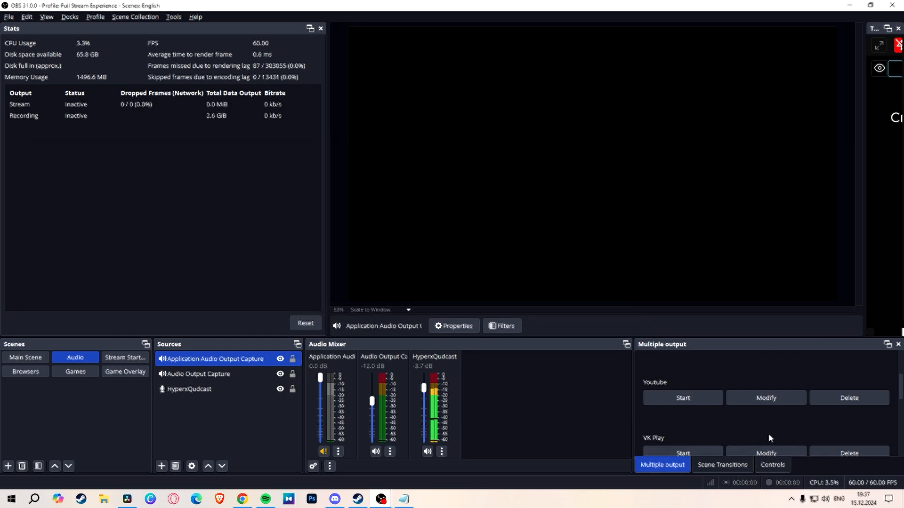
# Step: Verify which audio mixer track the Youtube output uses in its streaming settings
pyautogui.click(770, 401)
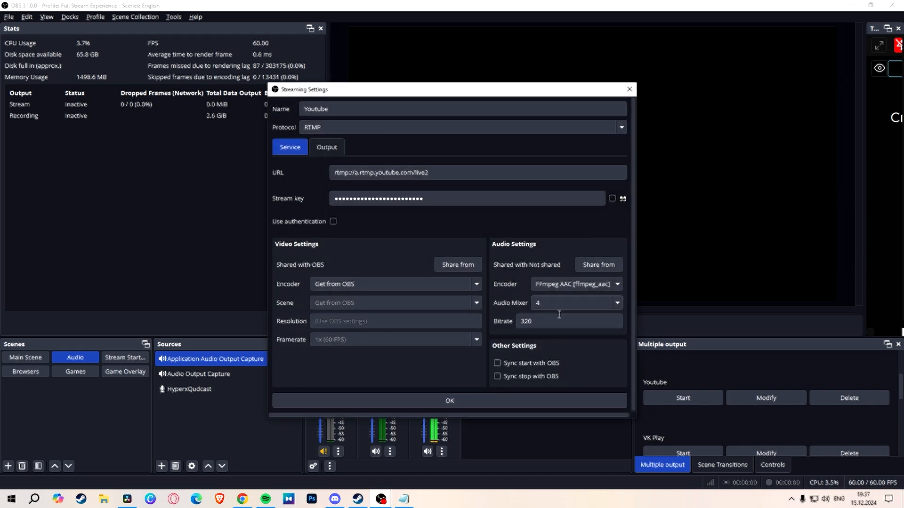
pyautogui.click(564, 354)
pyautogui.click(464, 400)
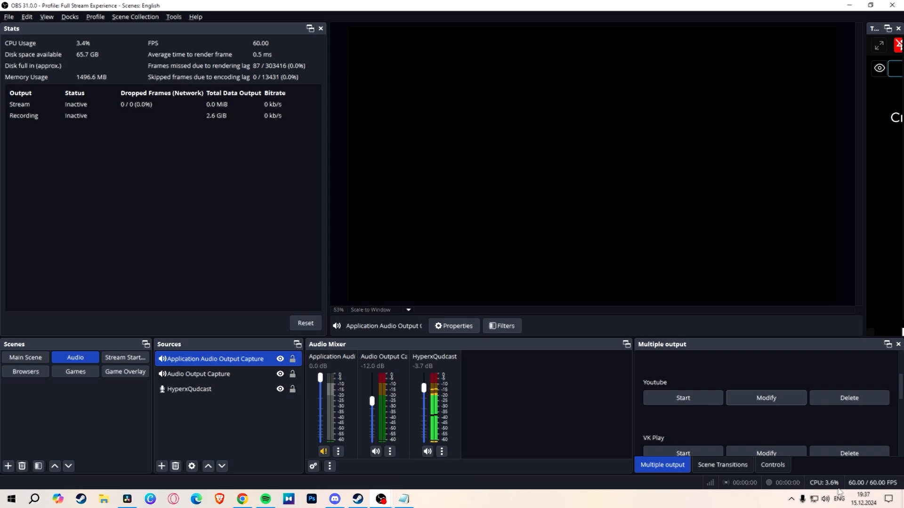
# Step: Check the audio track selected for streaming in the Output settings
pyautogui.click(774, 469)
pyautogui.click(768, 429)
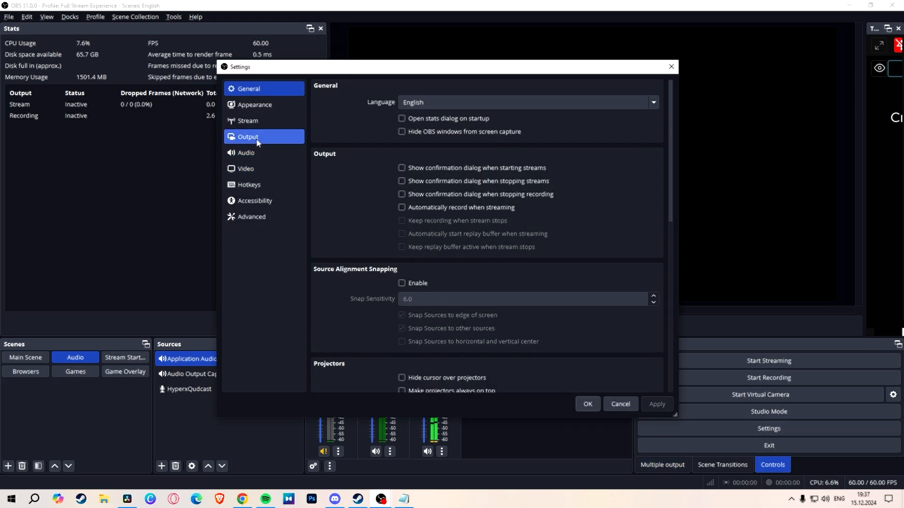
pyautogui.click(256, 143)
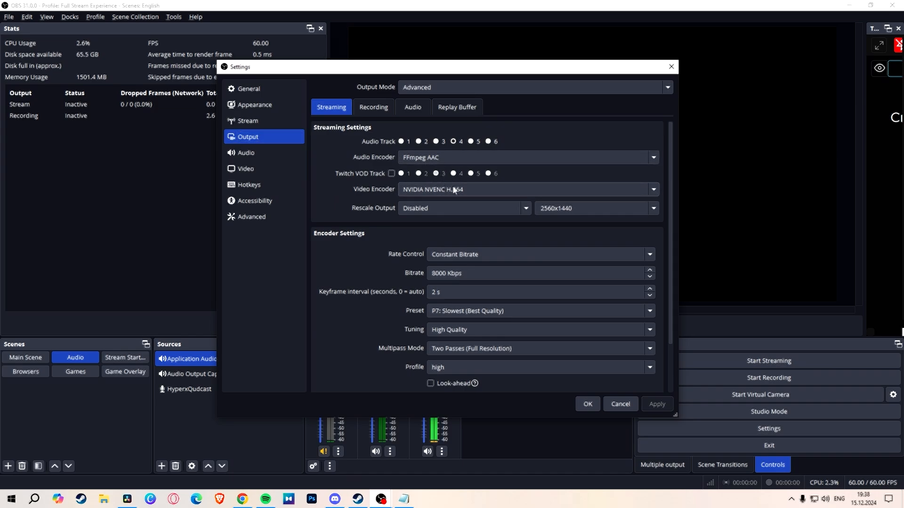
pyautogui.press('Escape')
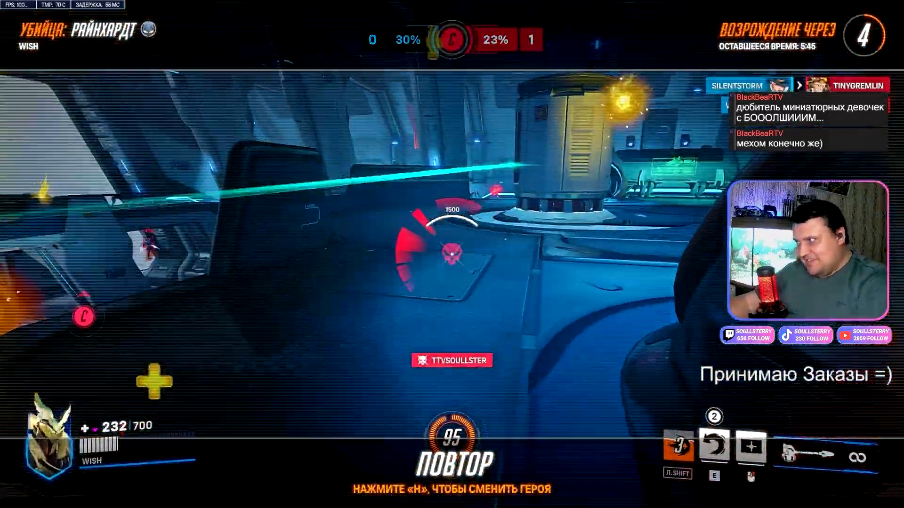
pyautogui.press('Tab')
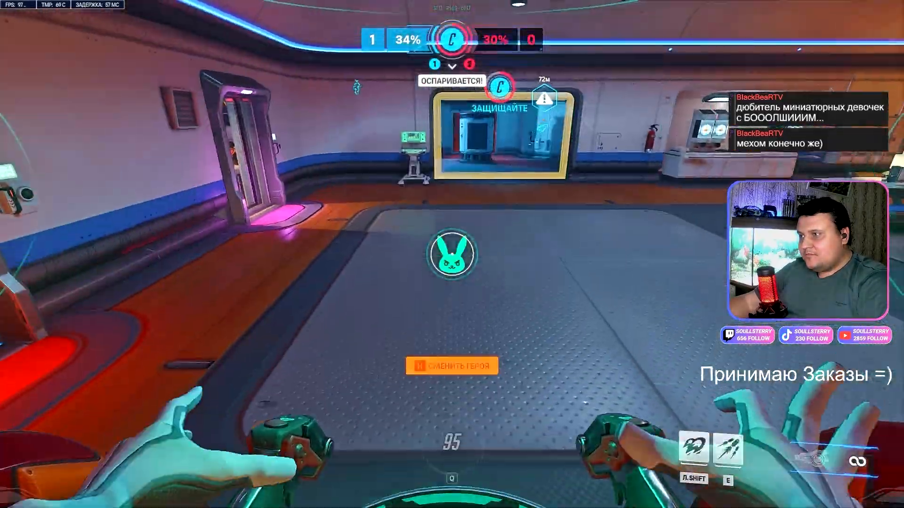
pyautogui.press('shift')
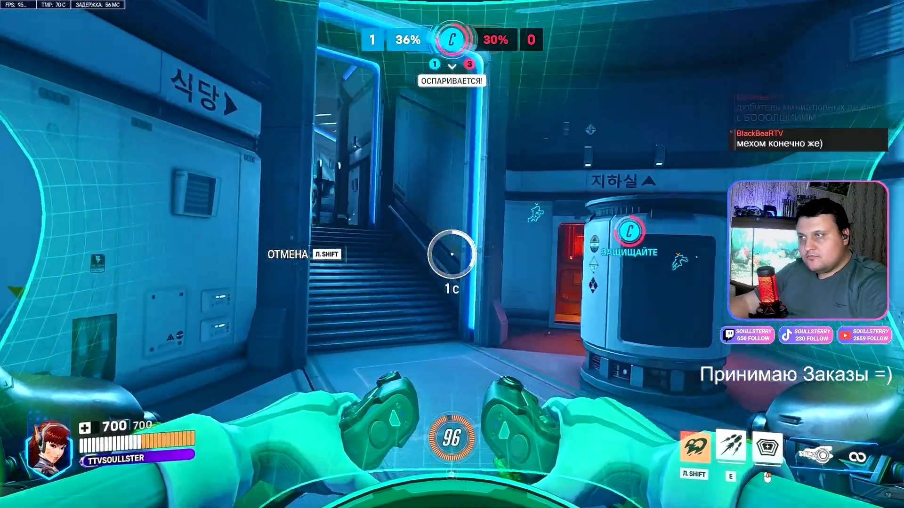
pyautogui.press('w')
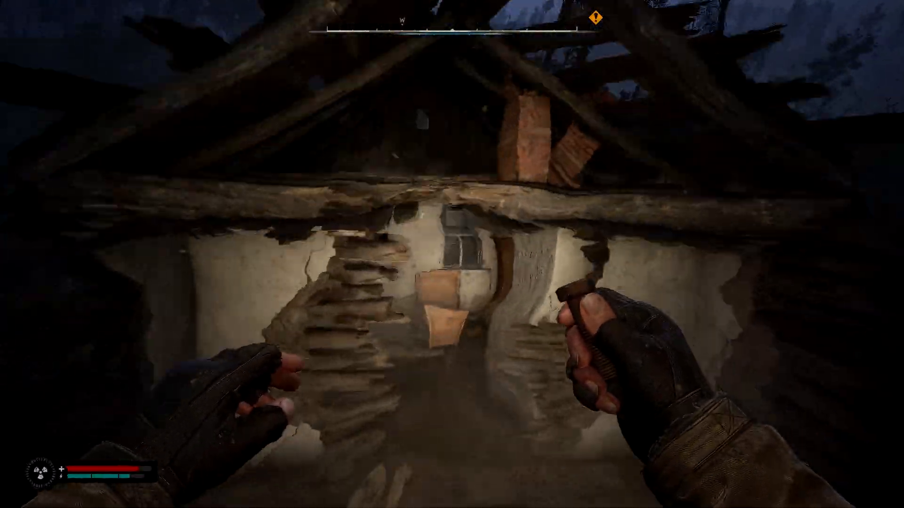
pyautogui.press('w')
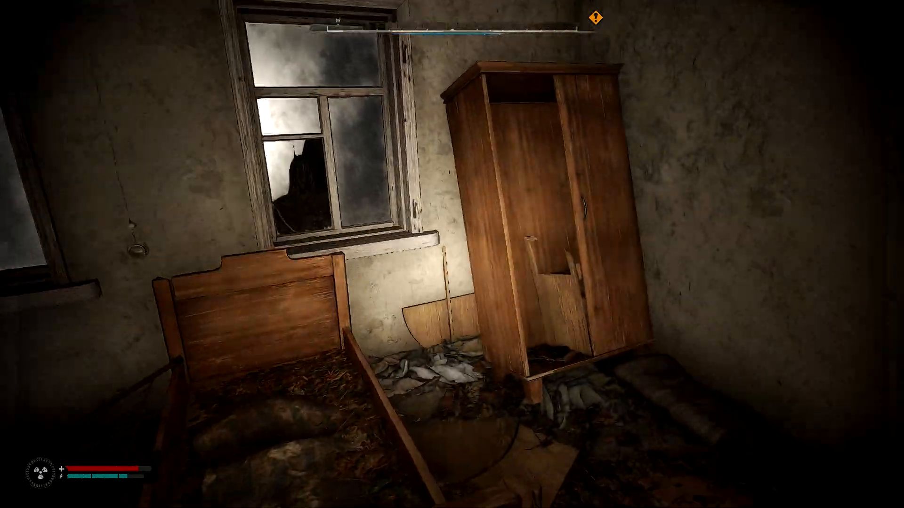
pyautogui.press('w')
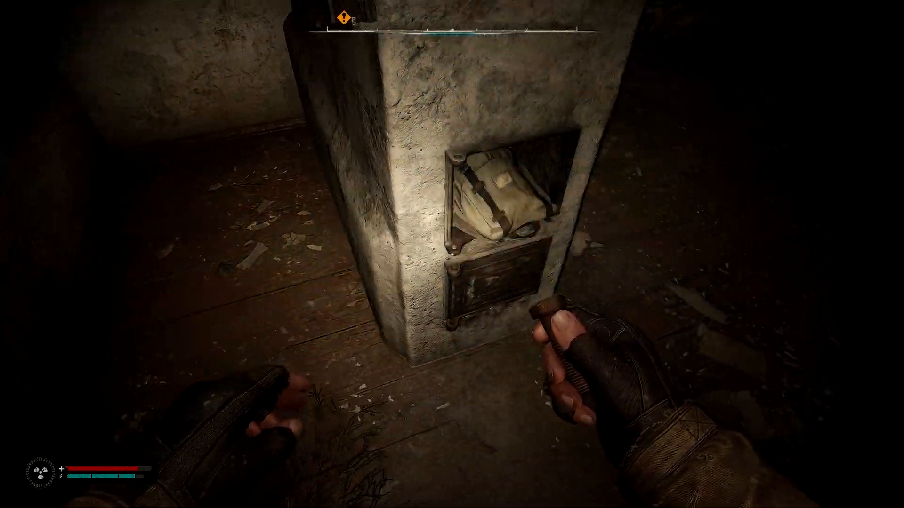
pyautogui.press('f')
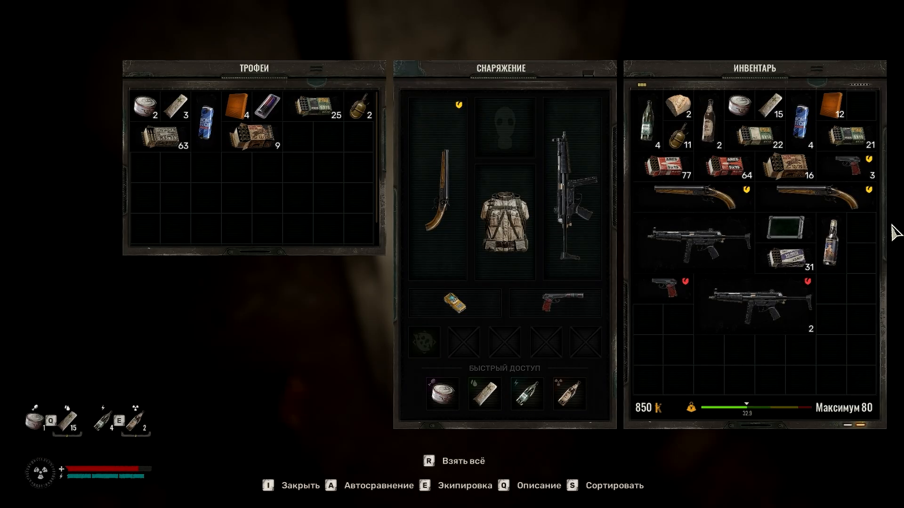
pyautogui.press('i')
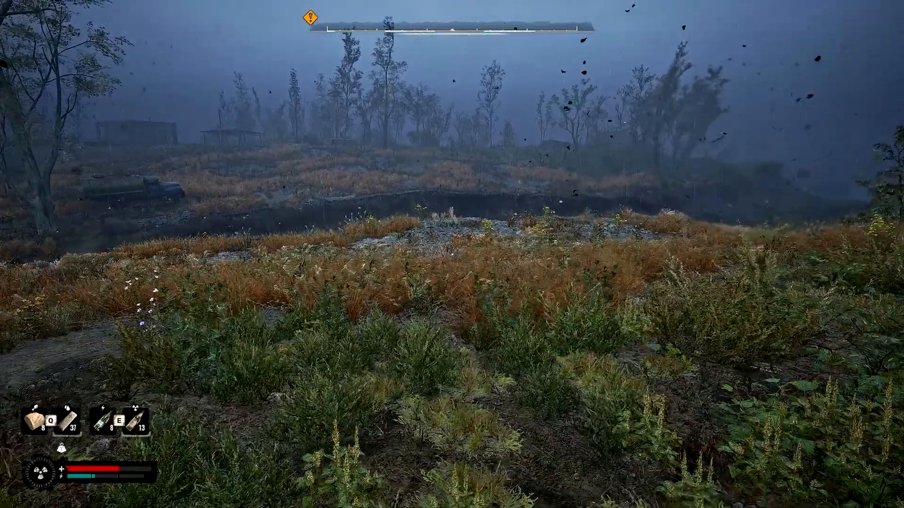
pyautogui.press('m')
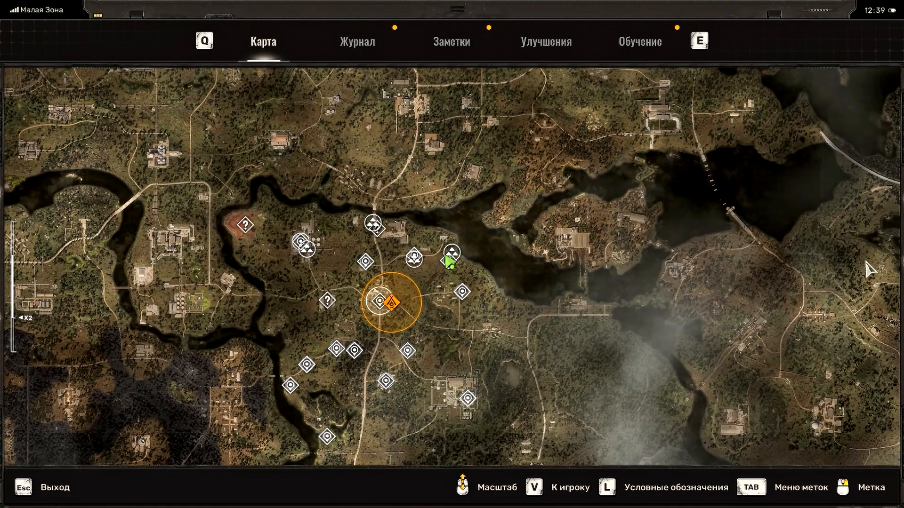
pyautogui.scroll(2, 522, 300)
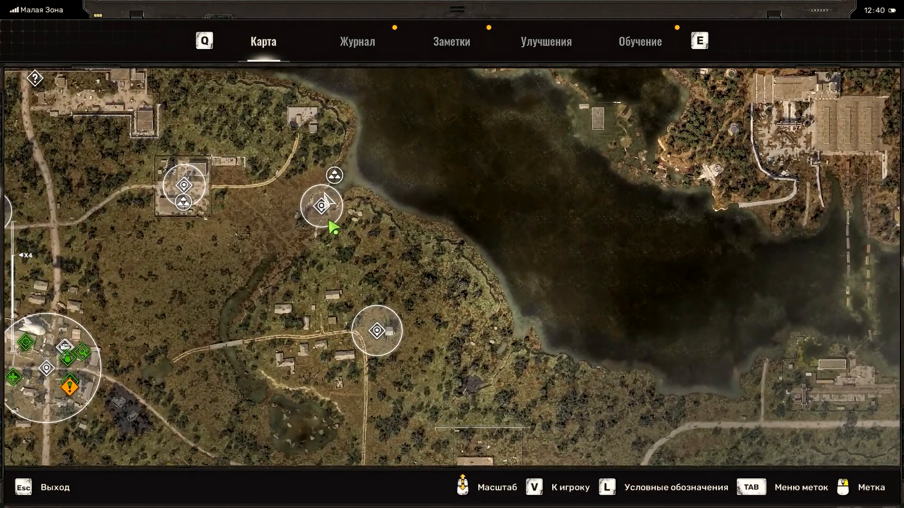
pyautogui.press('Escape')
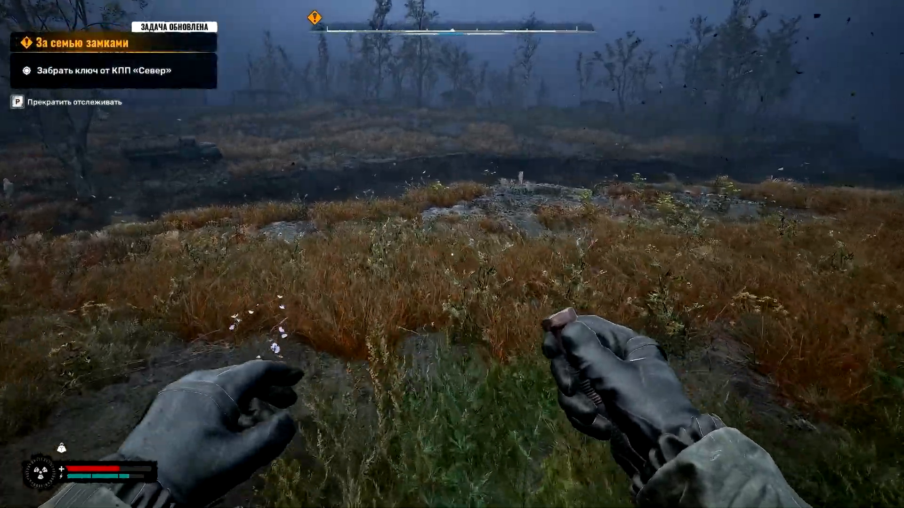
pyautogui.press('w')
pyautogui.press('w')
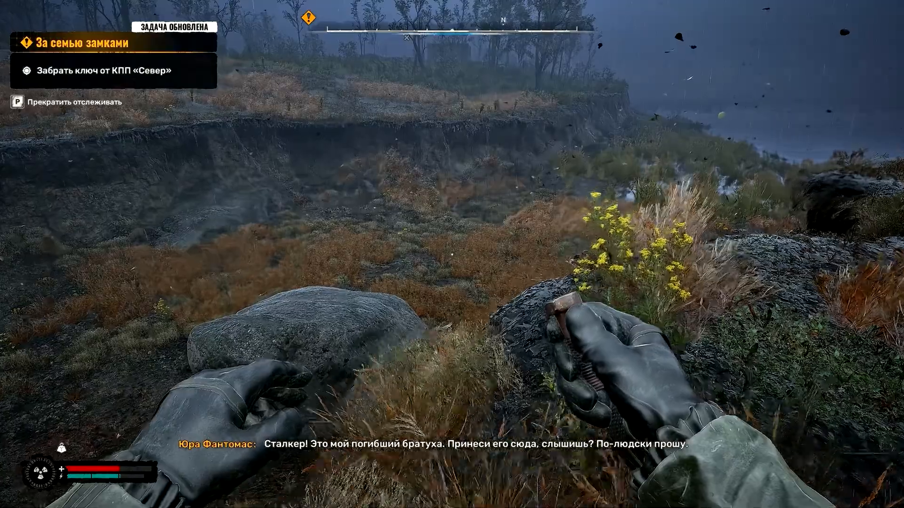
pyautogui.press('w')
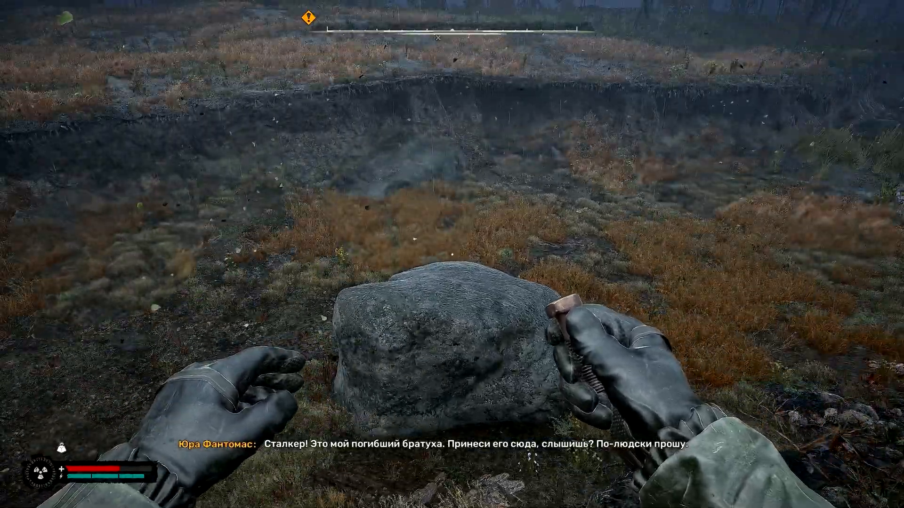
pyautogui.press('w')
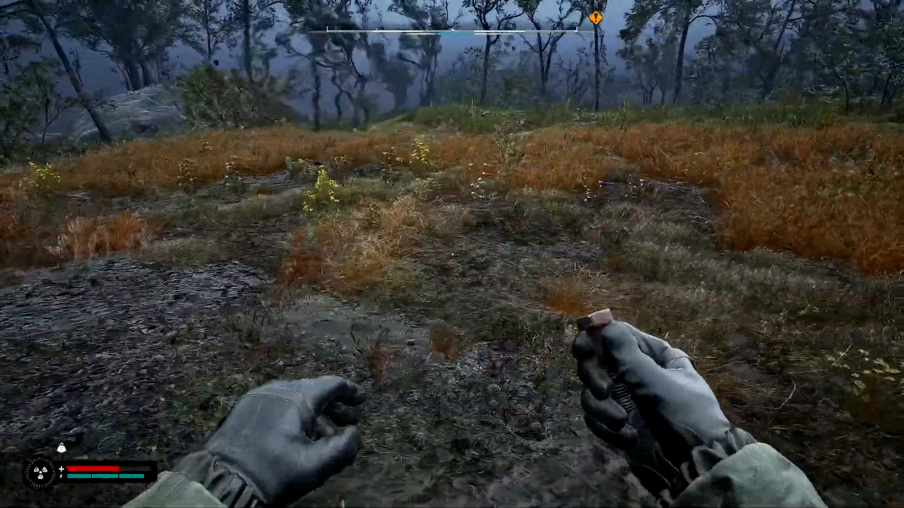
pyautogui.press('w')
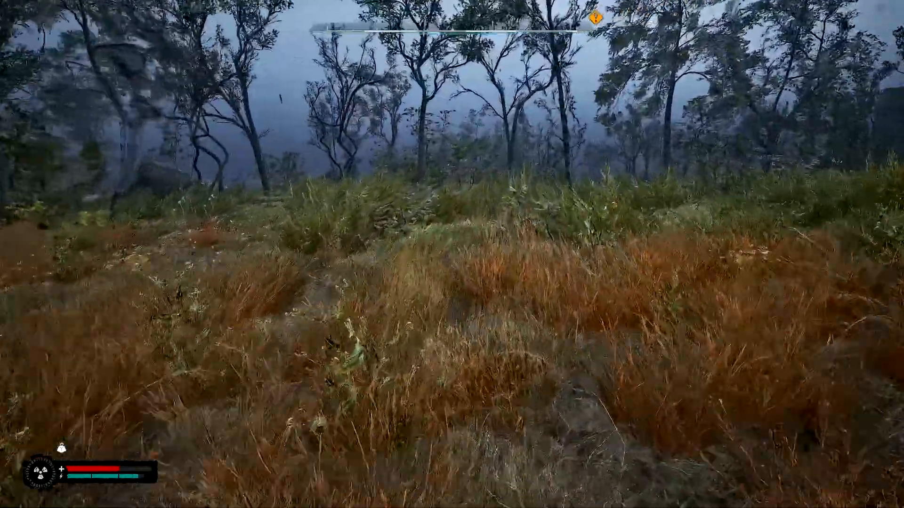
pyautogui.press('w')
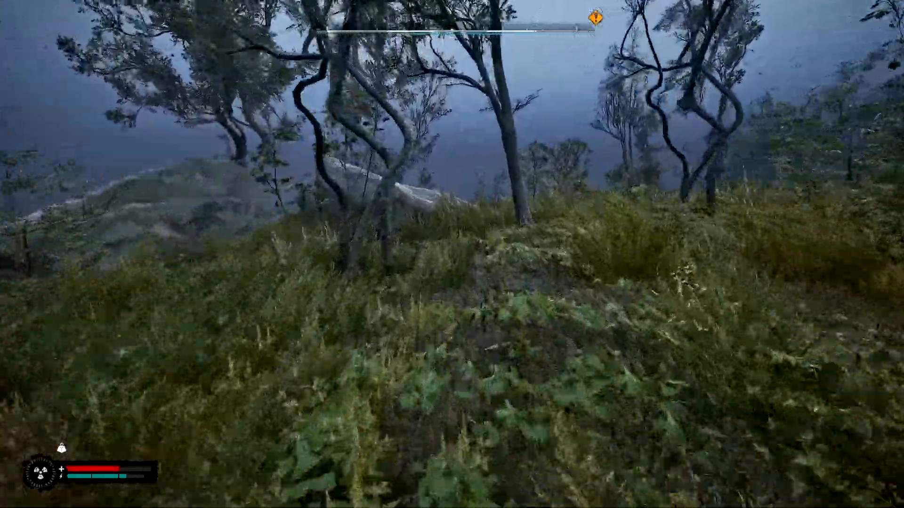
pyautogui.press('w')
pyautogui.press('space')
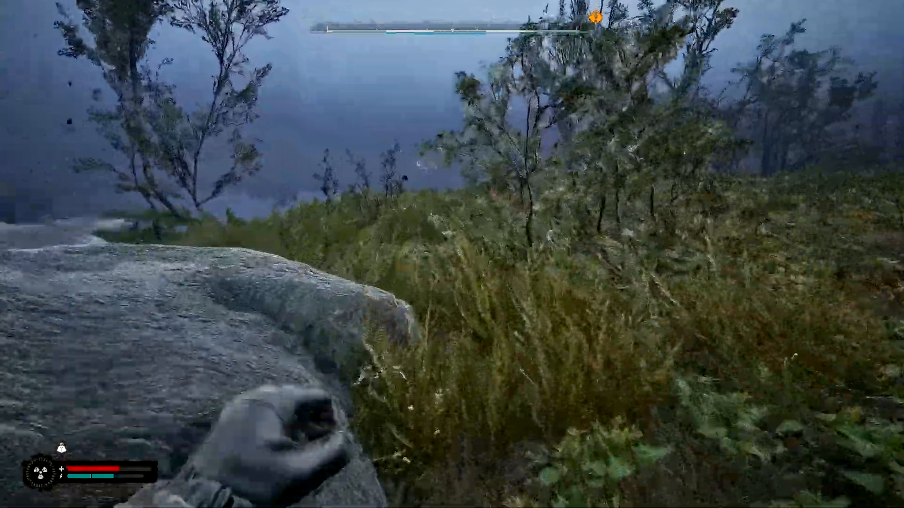
pyautogui.press('w')
pyautogui.press('space')
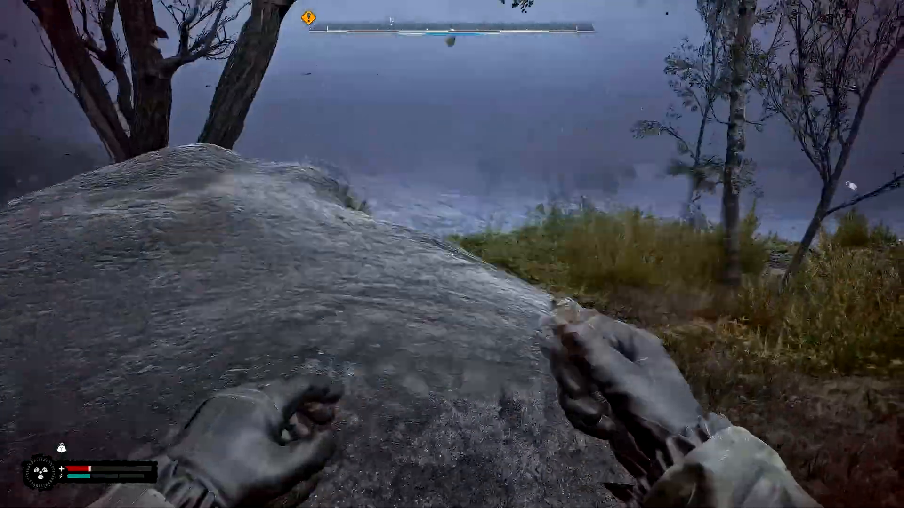
pyautogui.press('w')
pyautogui.press('F1')
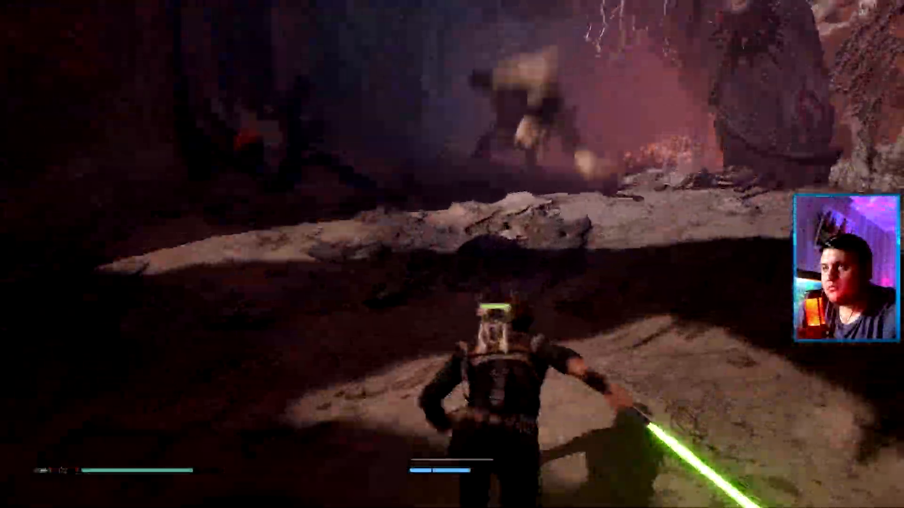
pyautogui.press('w')
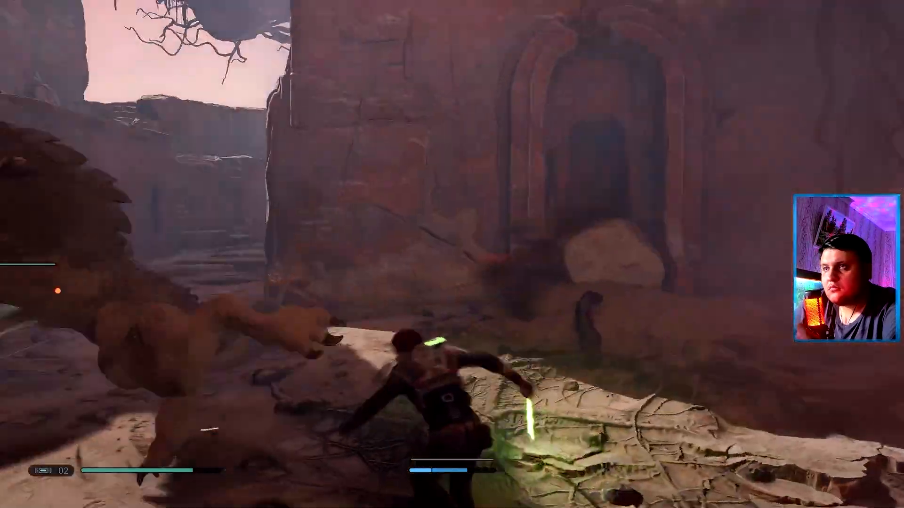
pyautogui.press('w')
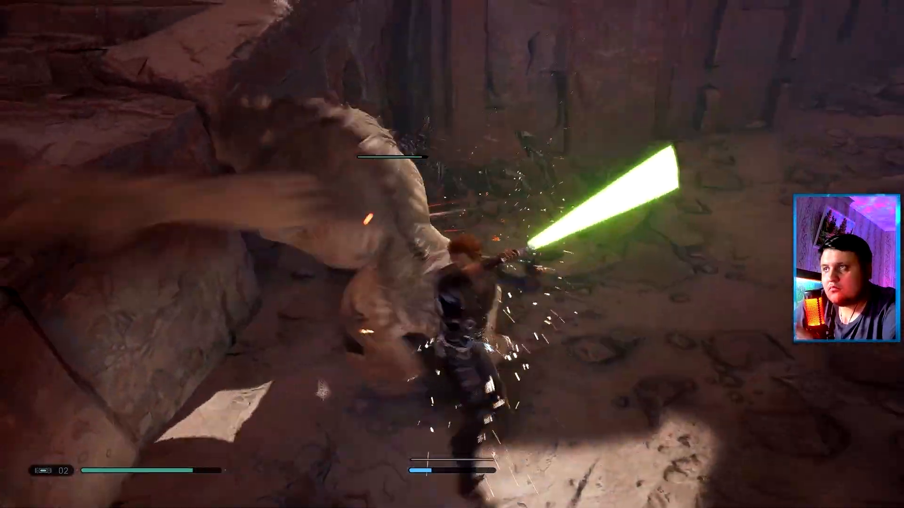
pyautogui.press('w')
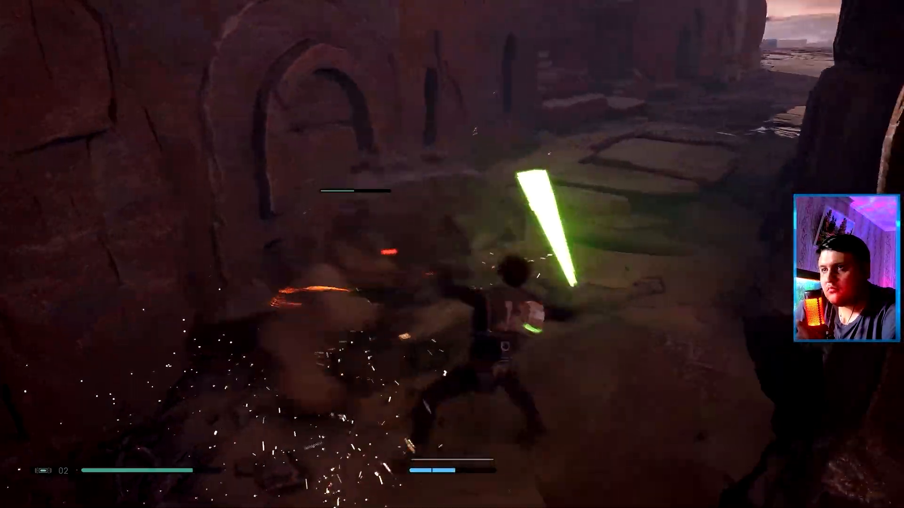
pyautogui.press('w')
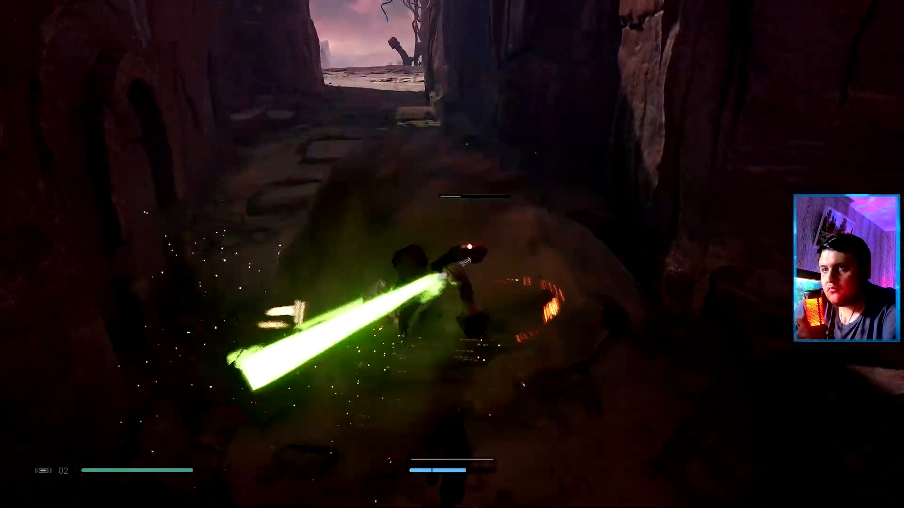
pyautogui.press('w')
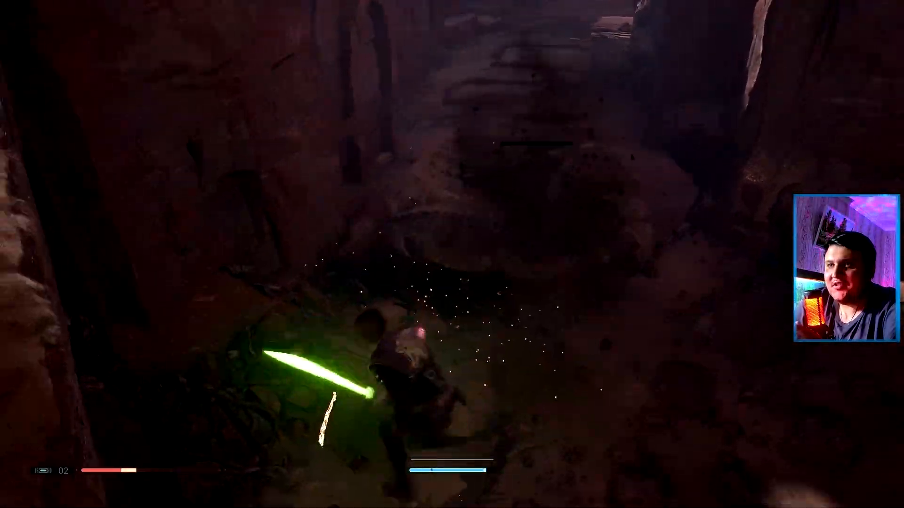
pyautogui.press('r')
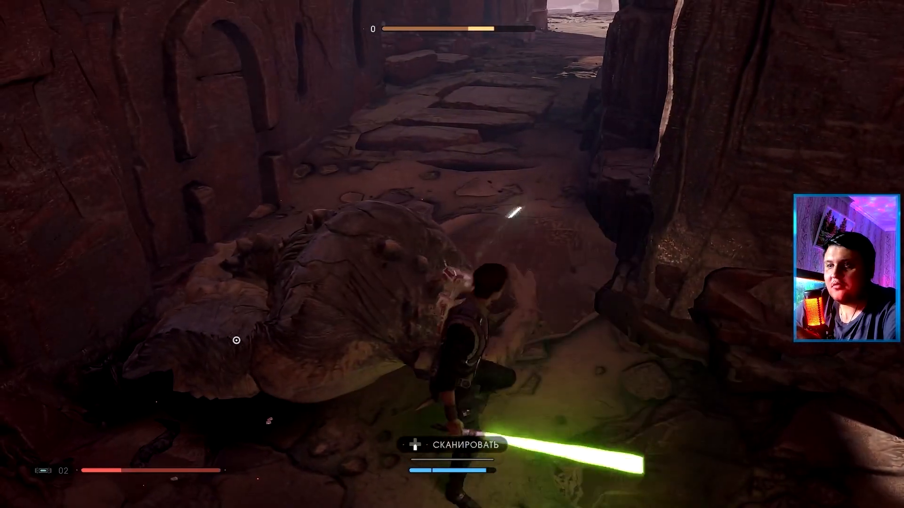
pyautogui.press('e')
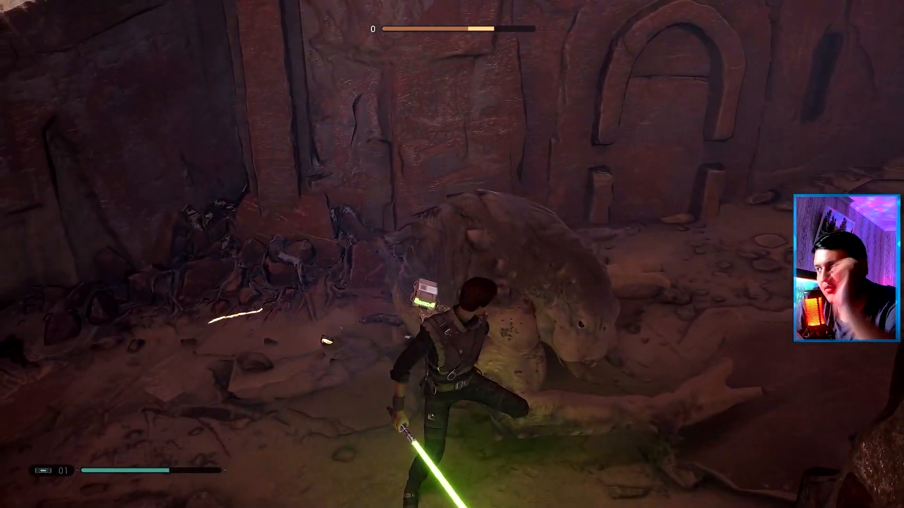